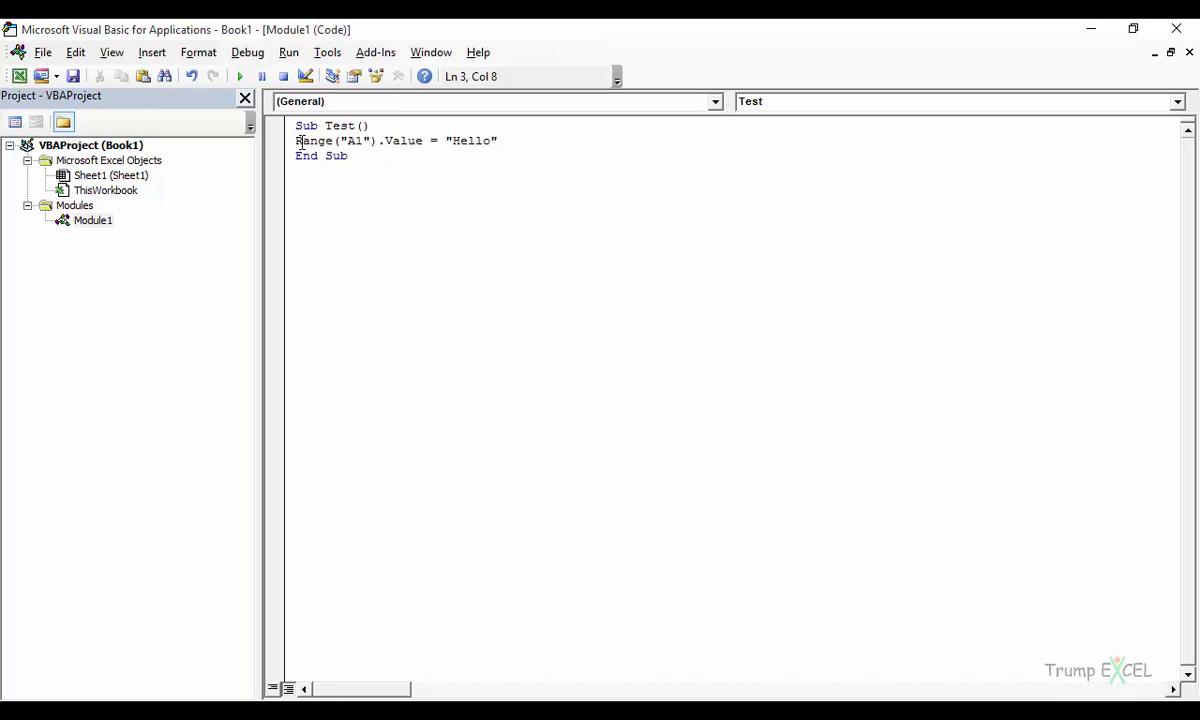
Step: Shrink the code editor window, place it beside the worksheet, and maximize it again
{"action": "double_click", "coordinate": [415, 31]}
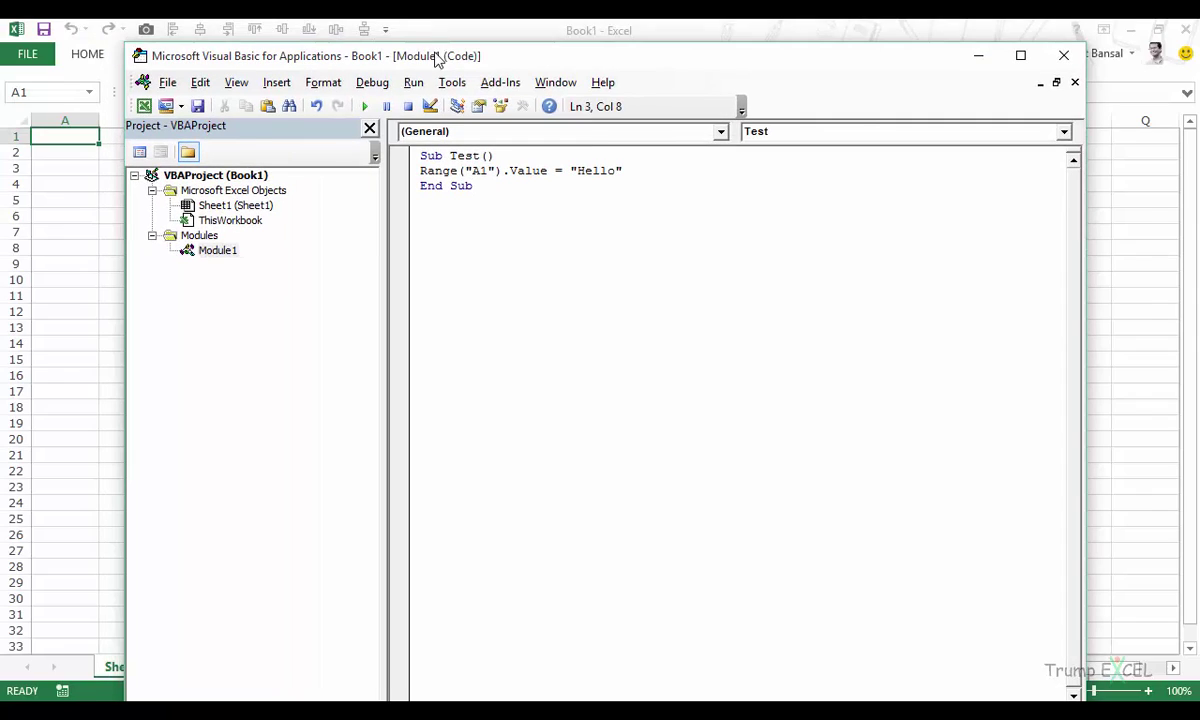
{"action": "left_click_drag", "start_coordinate": [460, 60], "coordinate": [574, 60]}
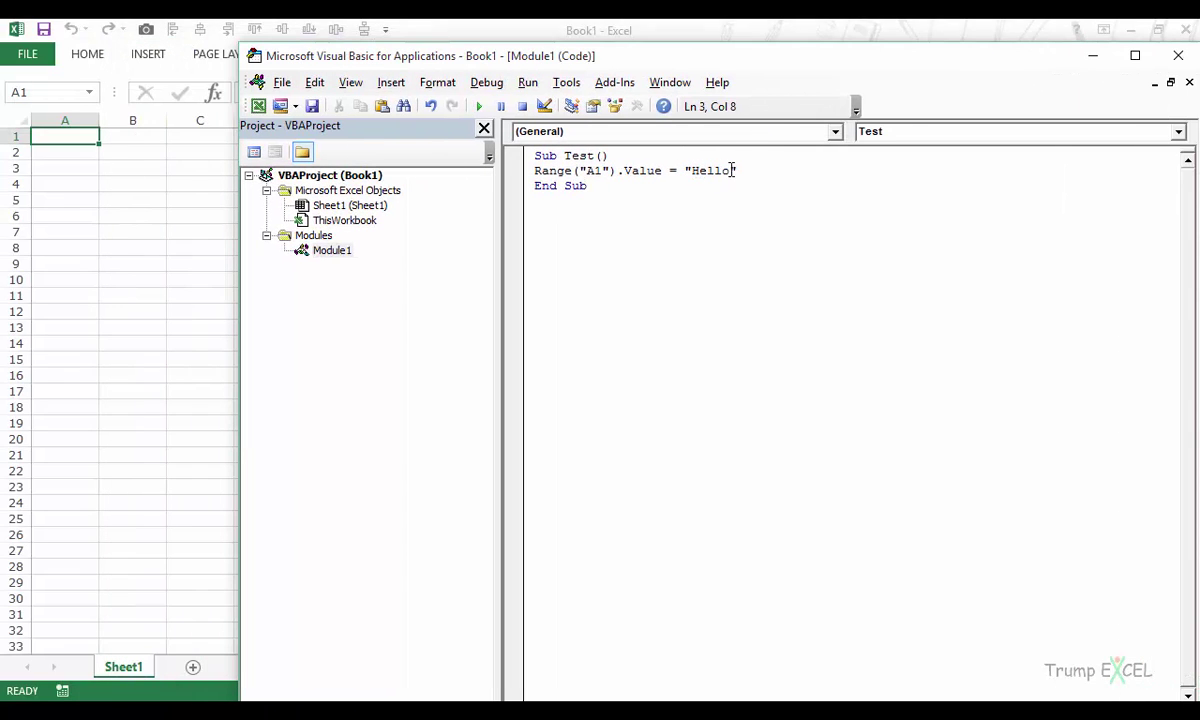
{"action": "double_click", "coordinate": [675, 62]}
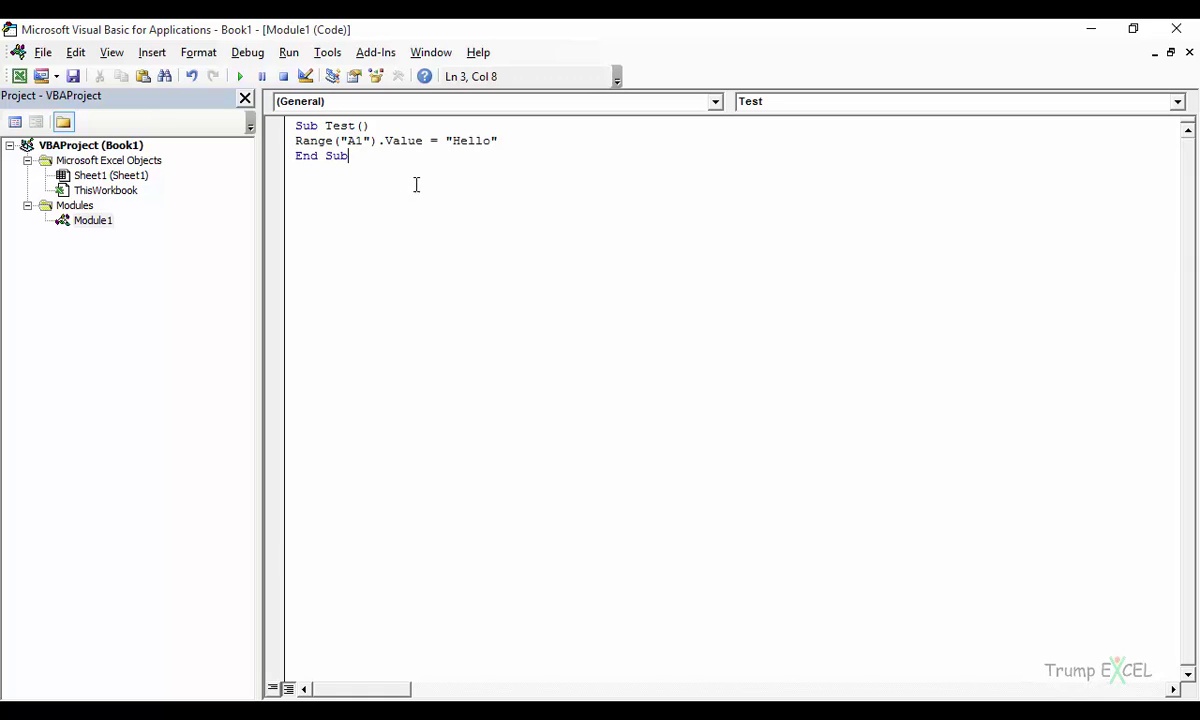
Step: Examine the code and window settings in the editor options and close them without changes
{"action": "left_click", "coordinate": [331, 55]}
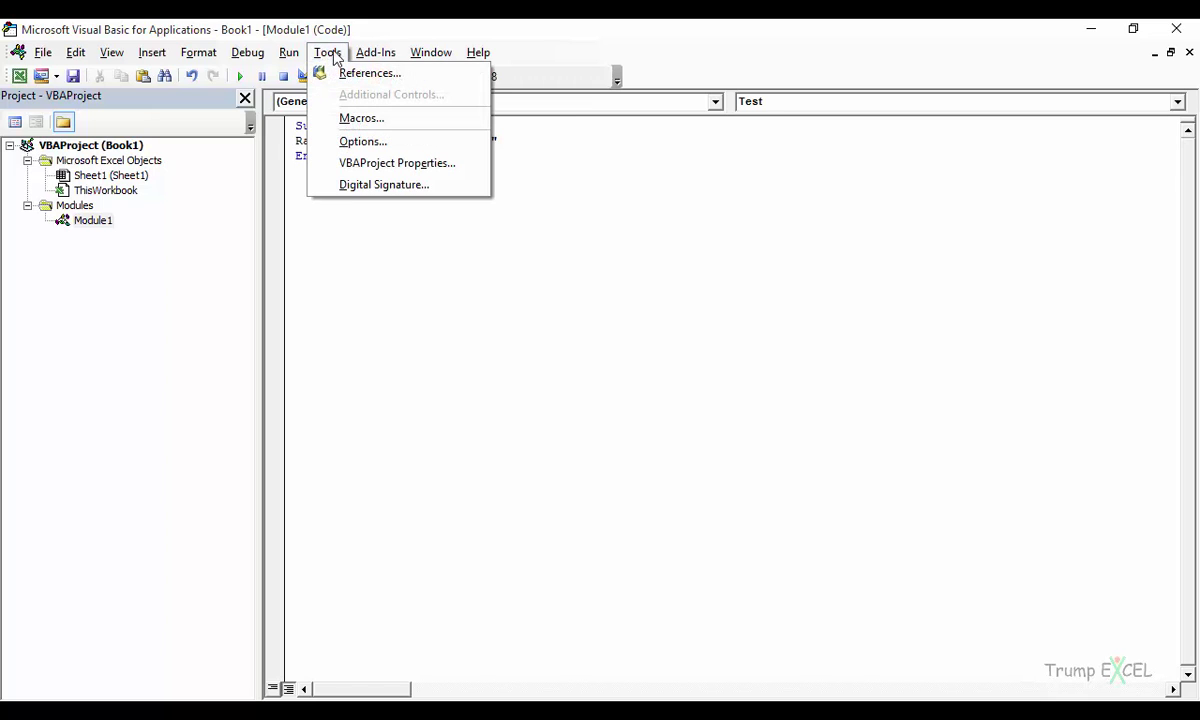
{"action": "left_click", "coordinate": [359, 144]}
{"action": "left_click_drag", "start_coordinate": [585, 158], "coordinate": [688, 197]}
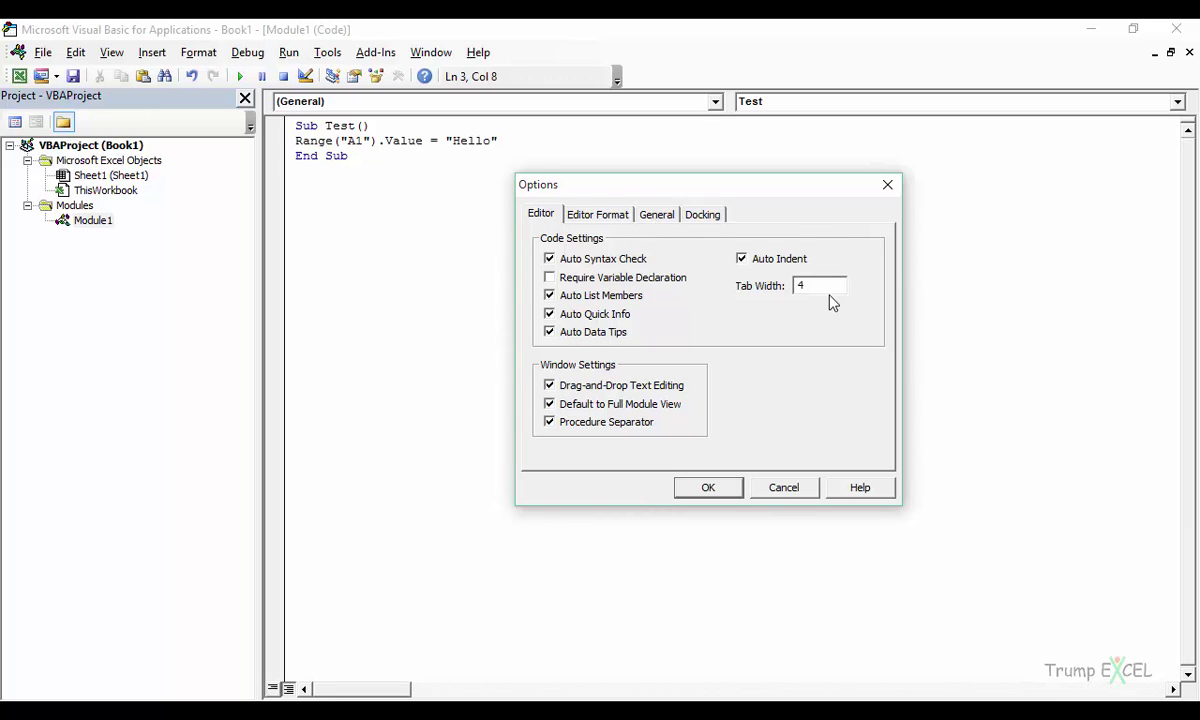
{"action": "left_click_drag", "start_coordinate": [710, 195], "coordinate": [782, 200]}
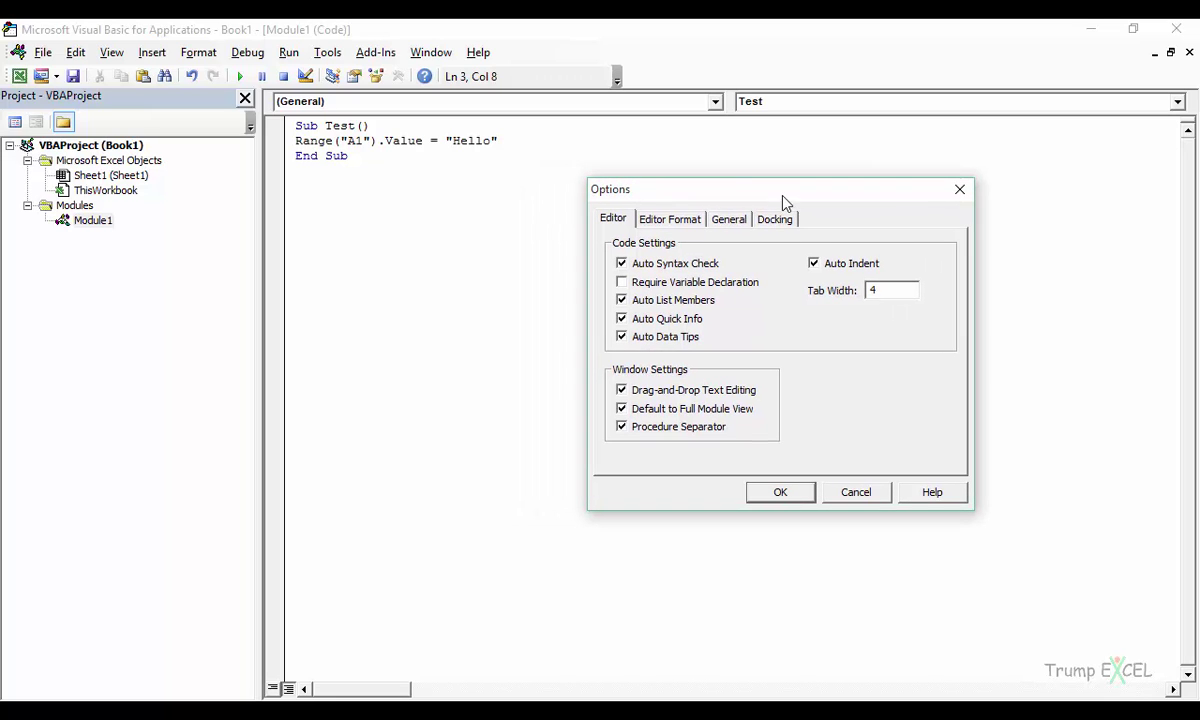
{"action": "left_click", "coordinate": [957, 189]}
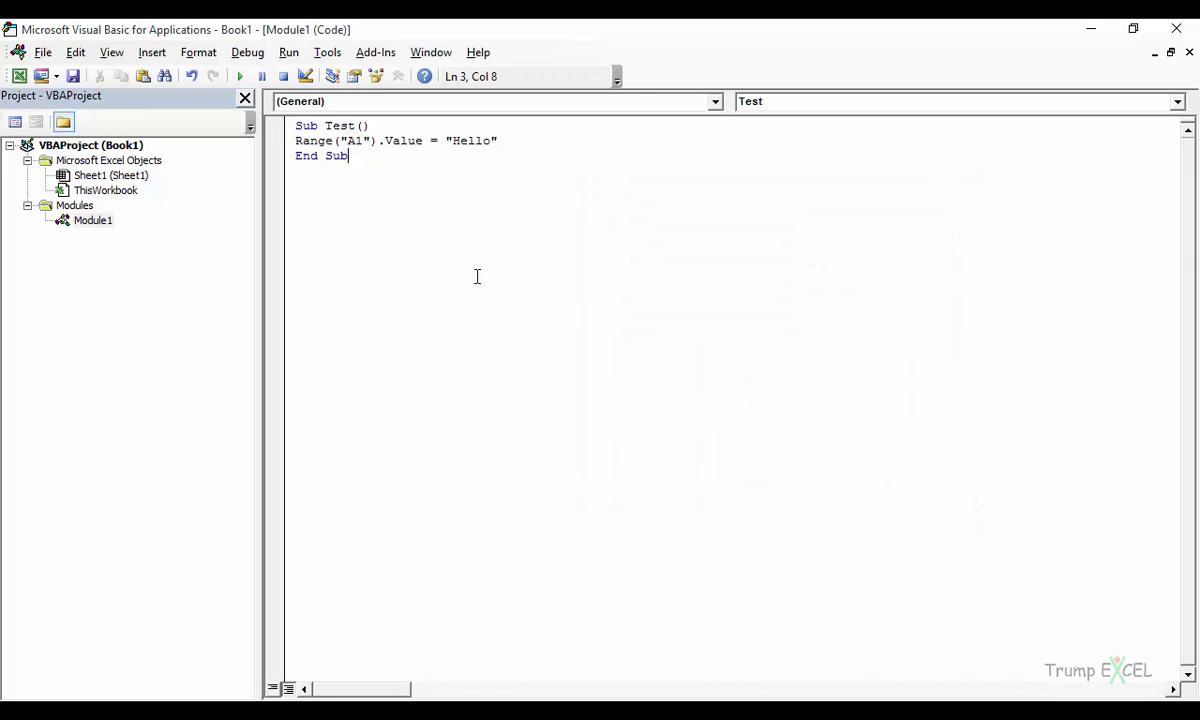
Step: Test the syntax check by deleting the closing parenthesis after "A1", leaving the line, dismissing the error, and restoring the parenthesis
{"action": "left_click", "coordinate": [370, 141]}
{"action": "key", "text": "Delete"}
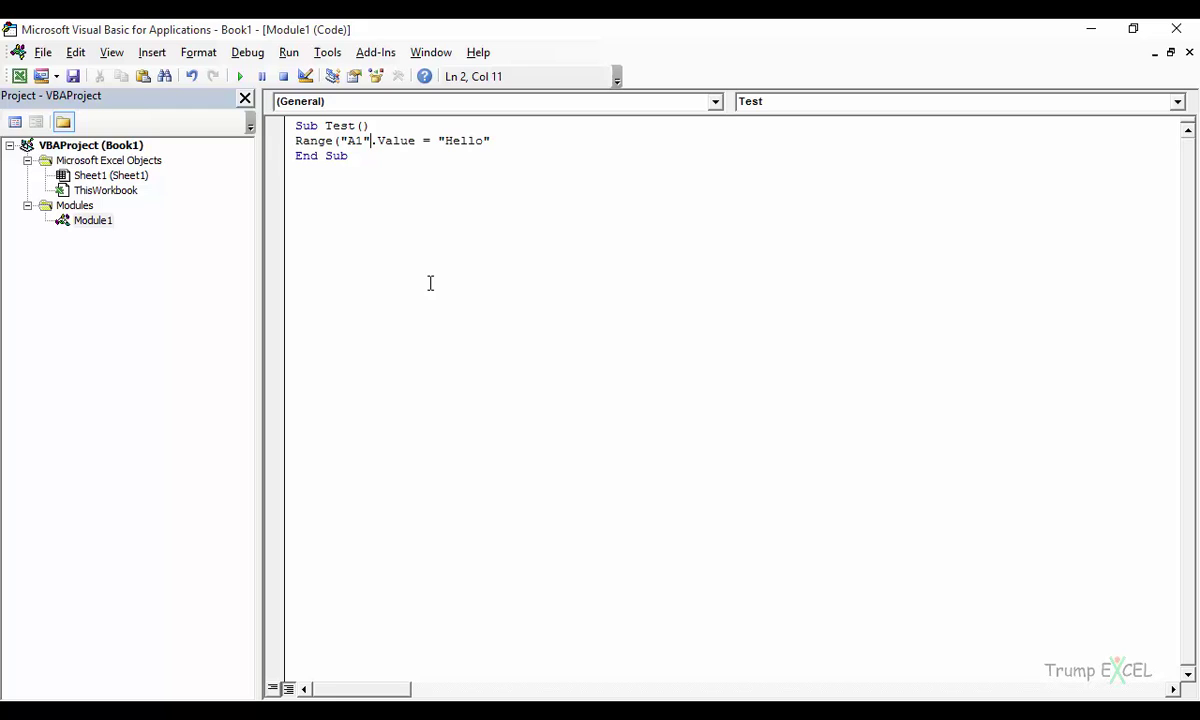
{"action": "left_click", "coordinate": [322, 155]}
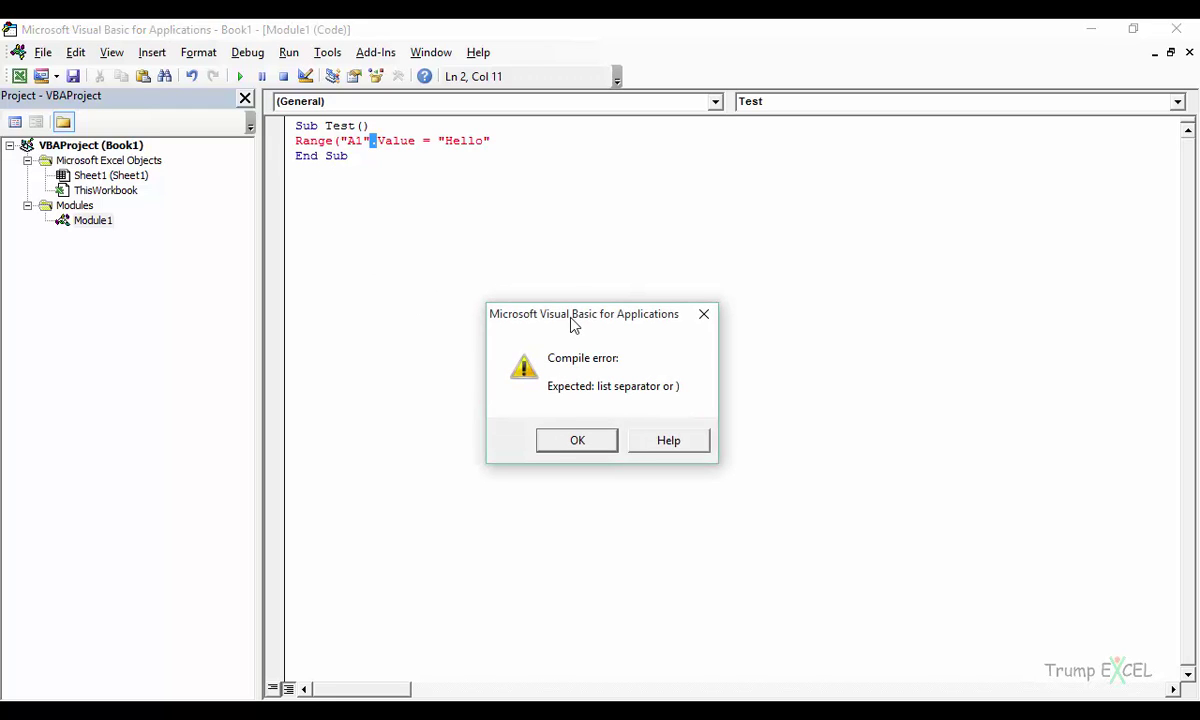
{"action": "left_click_drag", "start_coordinate": [587, 312], "coordinate": [650, 266]}
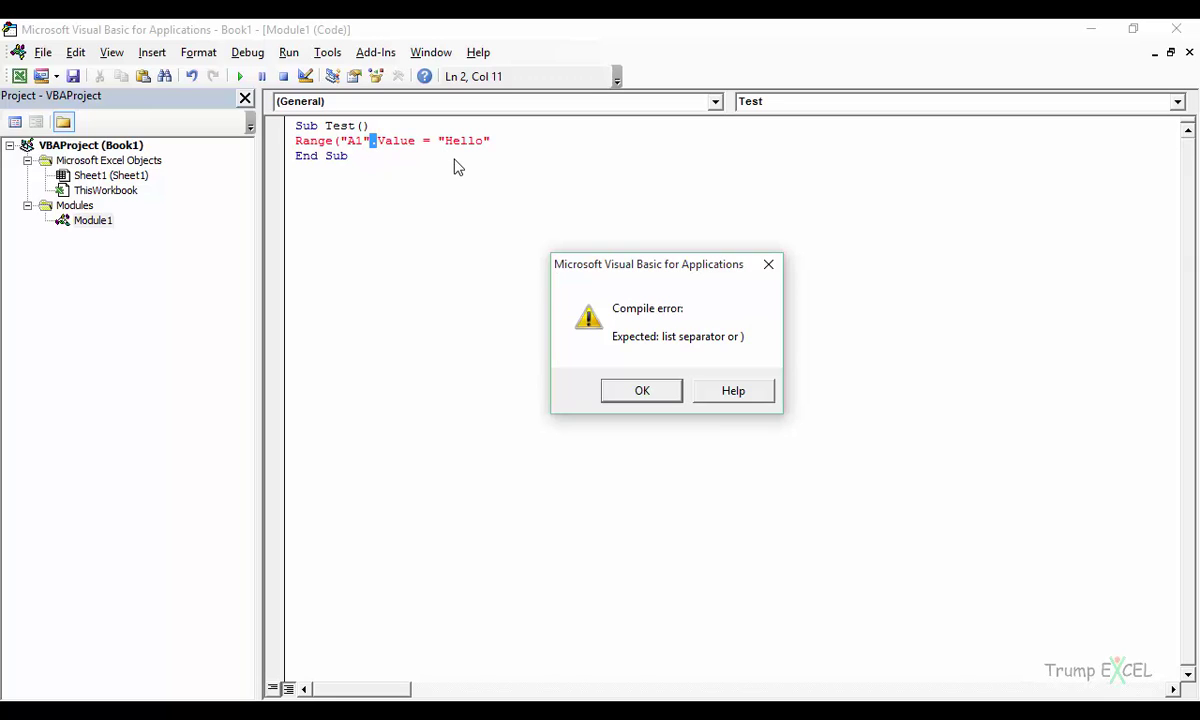
{"action": "left_click", "coordinate": [672, 391]}
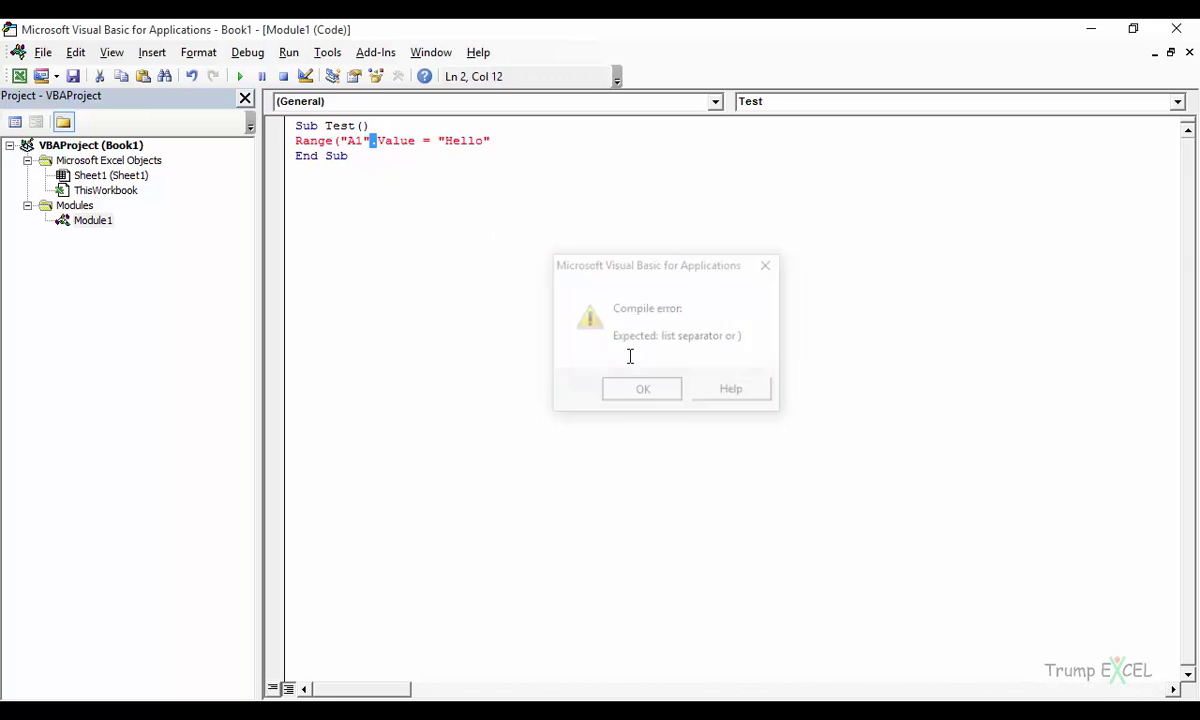
{"action": "left_click", "coordinate": [375, 148]}
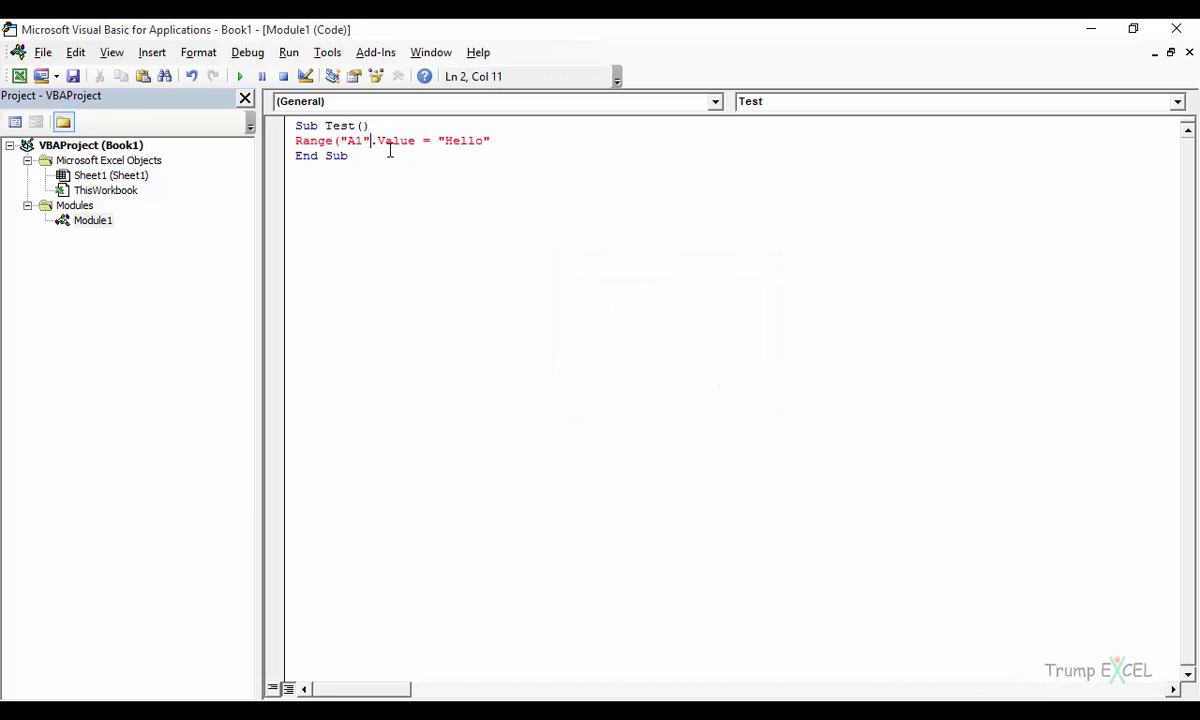
{"action": "type", "text": ")"}
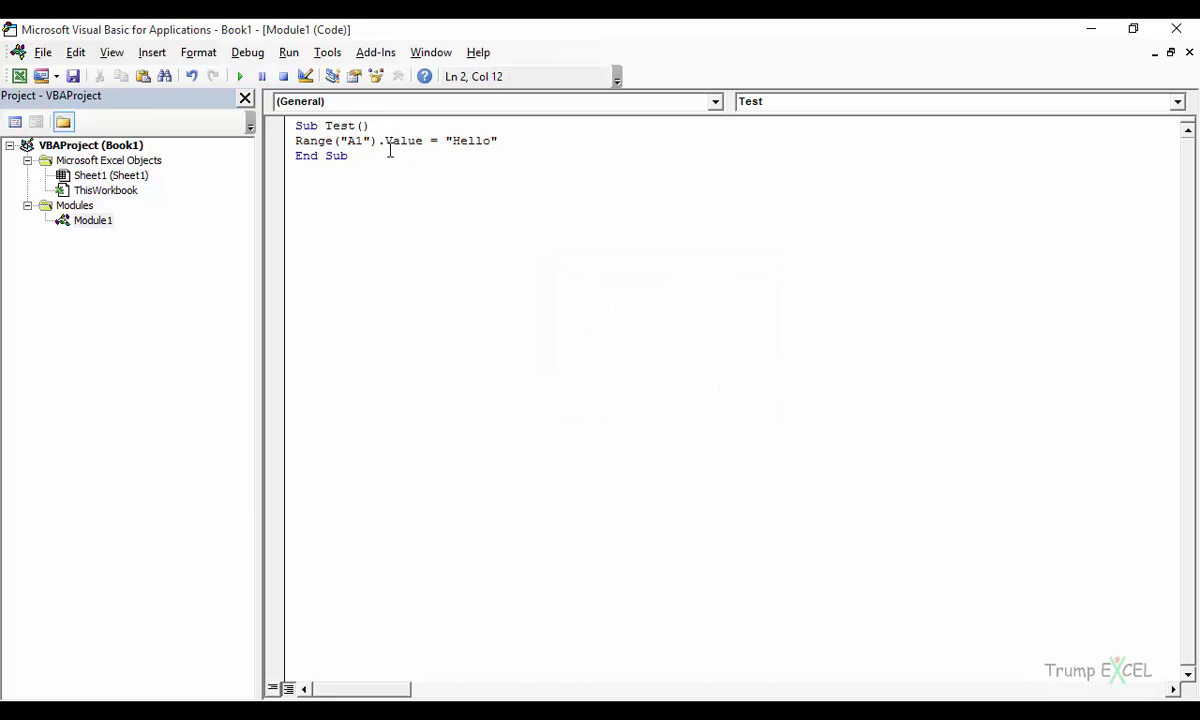
Step: Turn off Auto Syntax Check in the editor options
{"action": "left_click", "coordinate": [327, 52]}
{"action": "key", "text": "Escape"}
{"action": "key", "text": "Down"}
{"action": "key", "text": "o"}
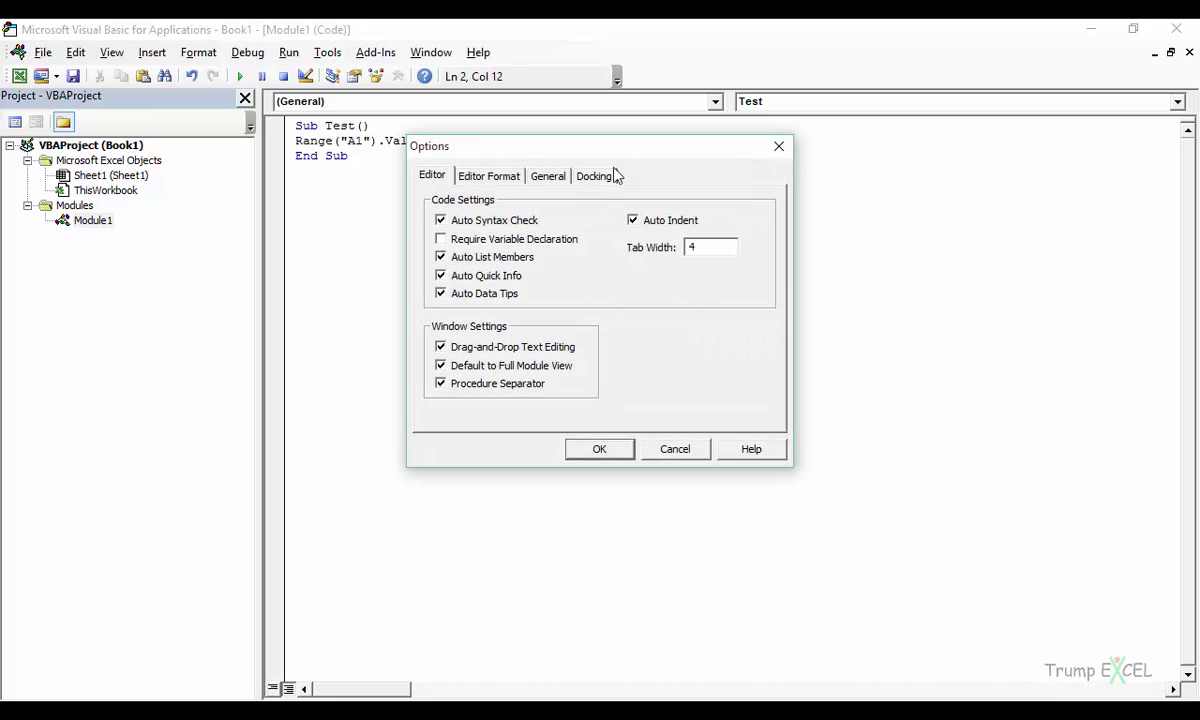
{"action": "left_click_drag", "start_coordinate": [615, 157], "coordinate": [731, 201]}
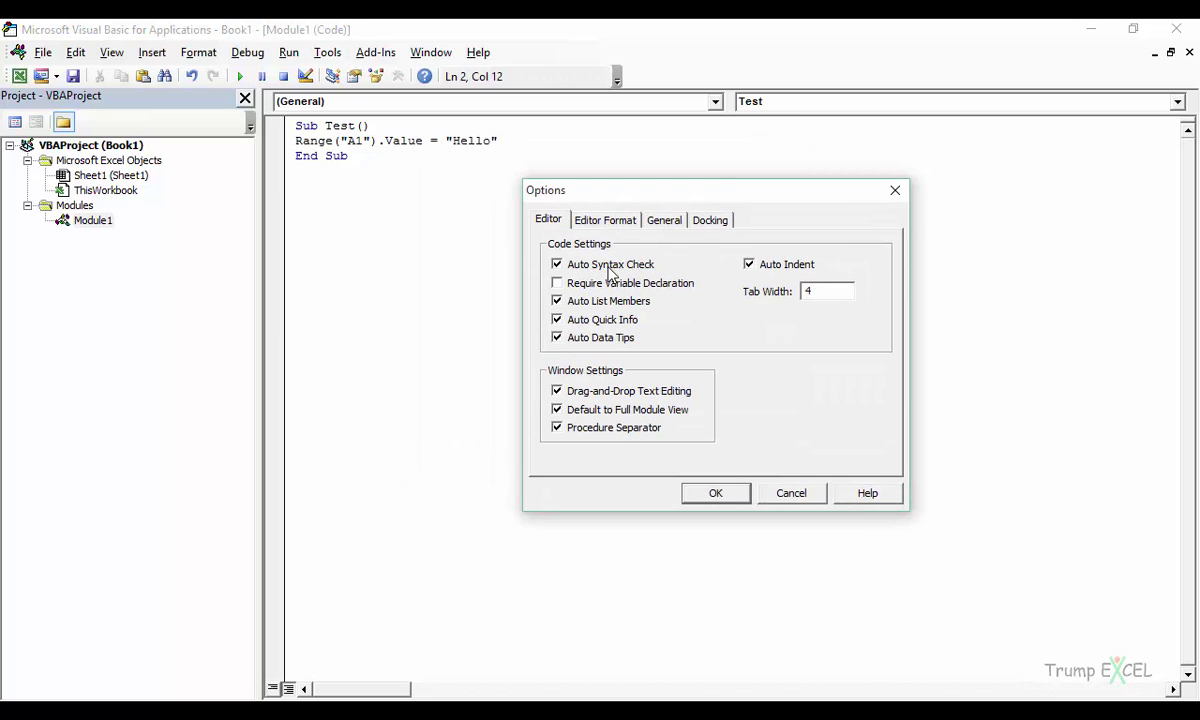
{"action": "left_click", "coordinate": [557, 266]}
{"action": "left_click", "coordinate": [722, 495]}
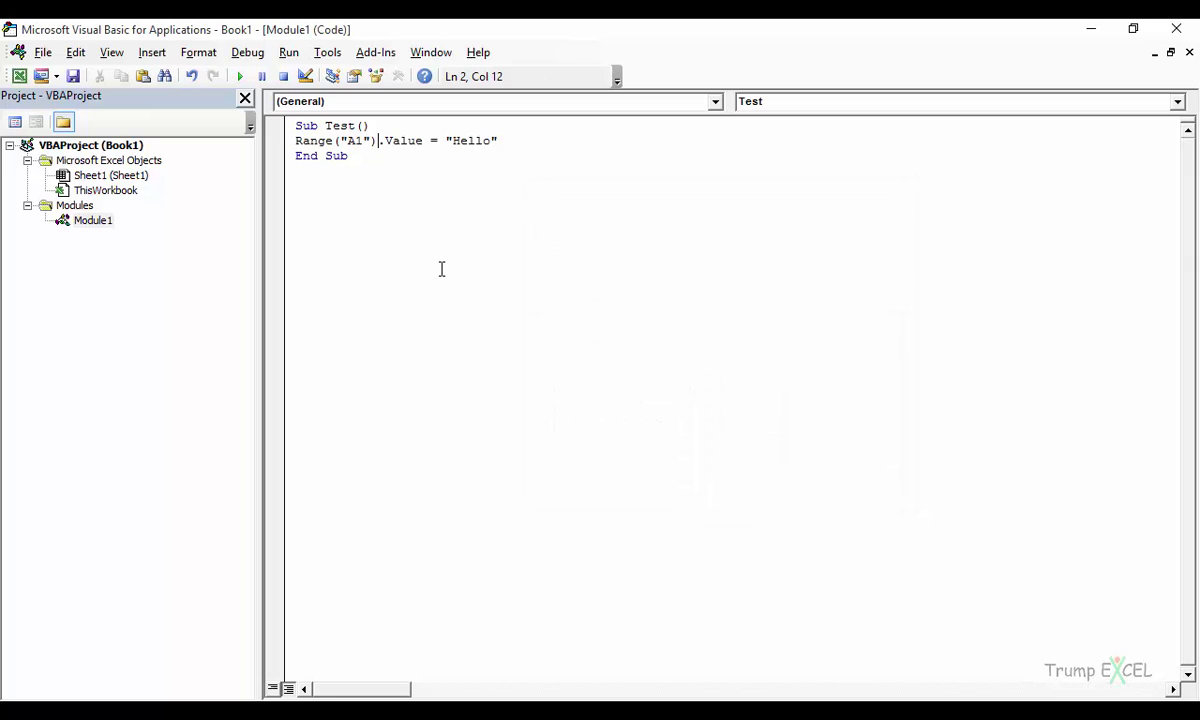
Step: Remove the parenthesis after "A1" again, leave the line to test it without the syntax check, and put the parenthesis back
{"action": "key", "text": "BackSpace"}
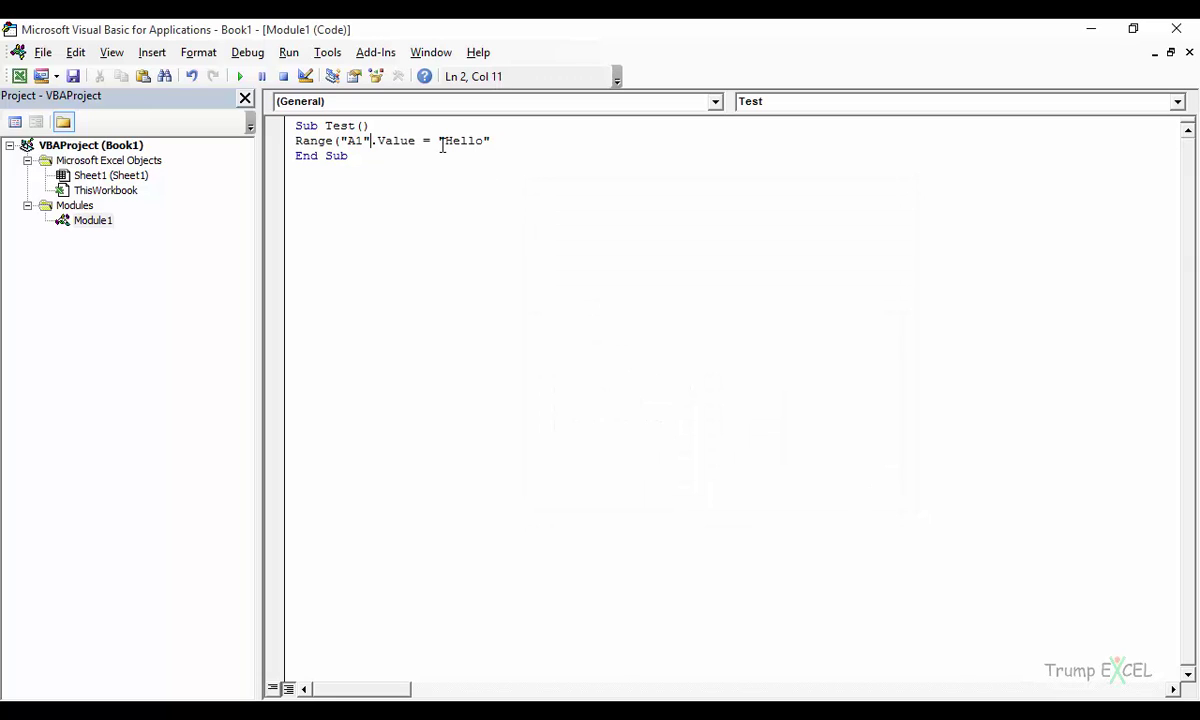
{"action": "left_click_drag", "start_coordinate": [310, 160], "coordinate": [318, 160]}
{"action": "left_click", "coordinate": [371, 140]}
{"action": "type", "text": ")"}
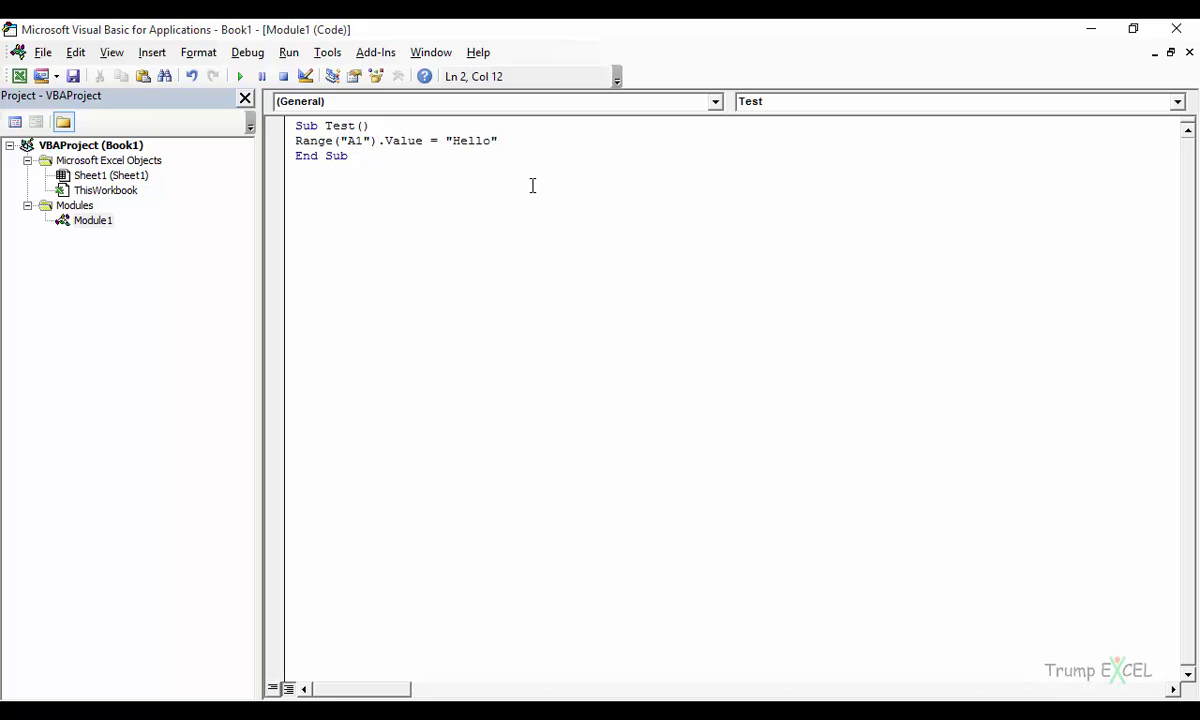
Step: Enable Auto Syntax Check and Require Variable Declaration in the editor options
{"action": "left_click", "coordinate": [327, 52]}
{"action": "left_click", "coordinate": [350, 139]}
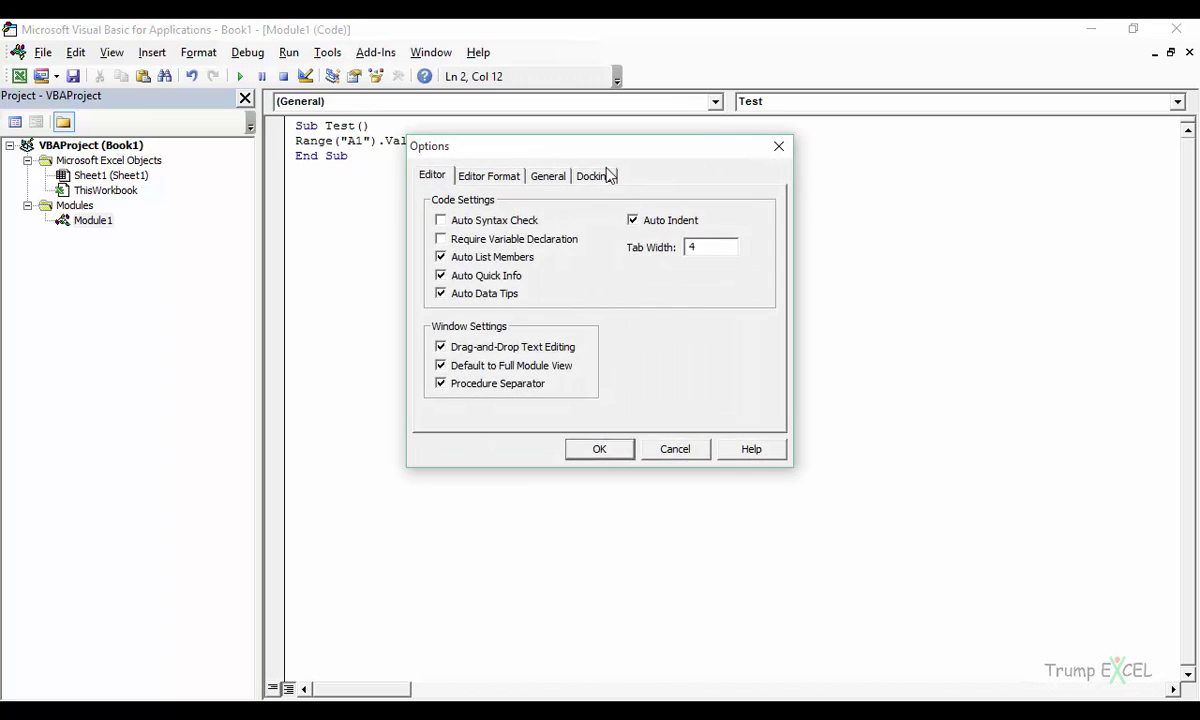
{"action": "left_click_drag", "start_coordinate": [607, 160], "coordinate": [690, 187]}
{"action": "left_click", "coordinate": [524, 247]}
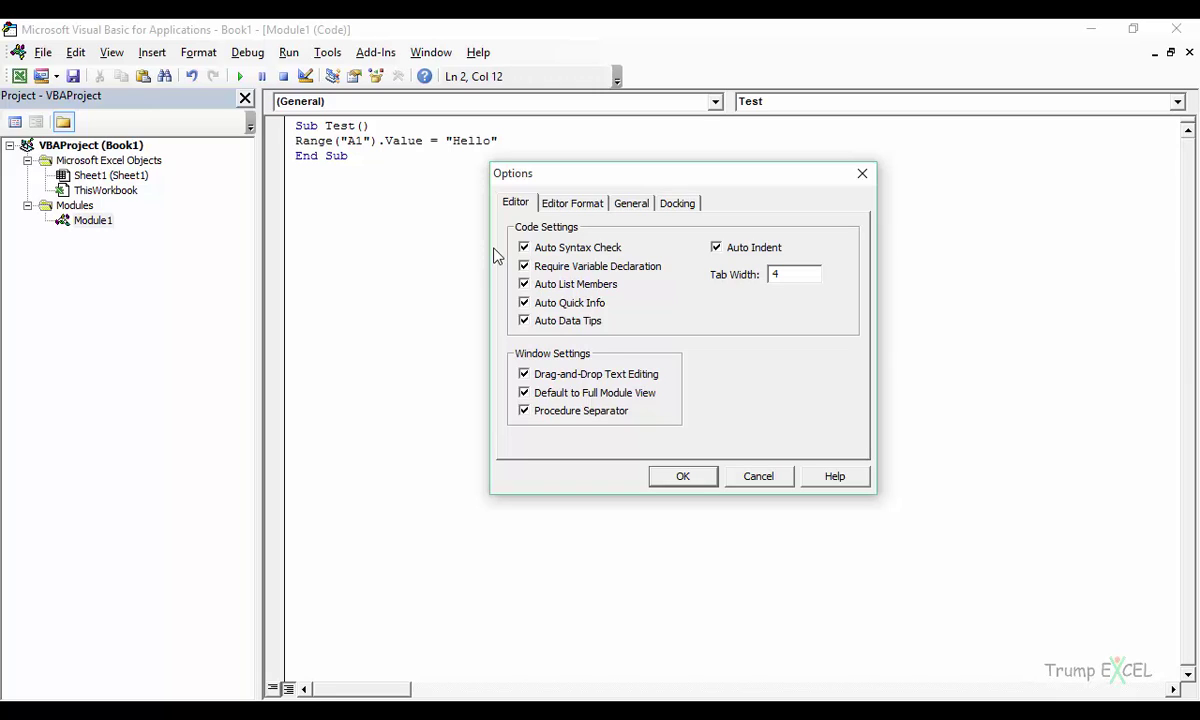
{"action": "left_click", "coordinate": [680, 478]}
Step: Insert a new module into the Book1 project and select its Option Explicit line
{"action": "left_click", "coordinate": [383, 212]}
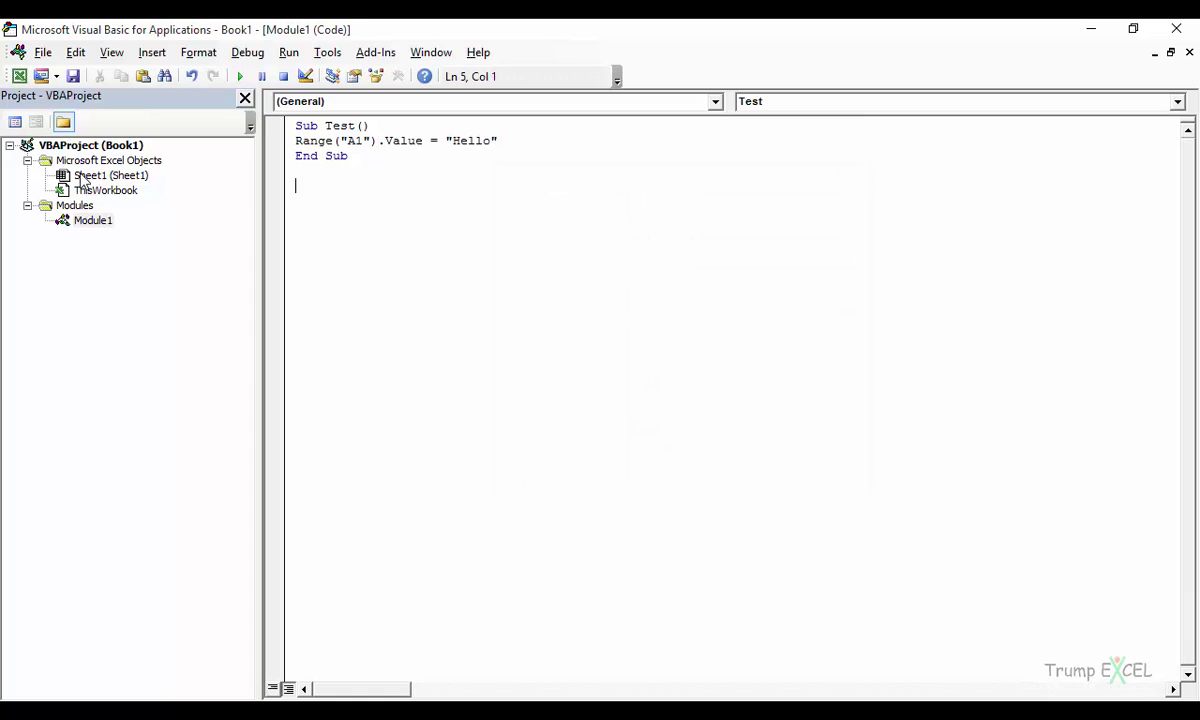
{"action": "right_click", "coordinate": [140, 176]}
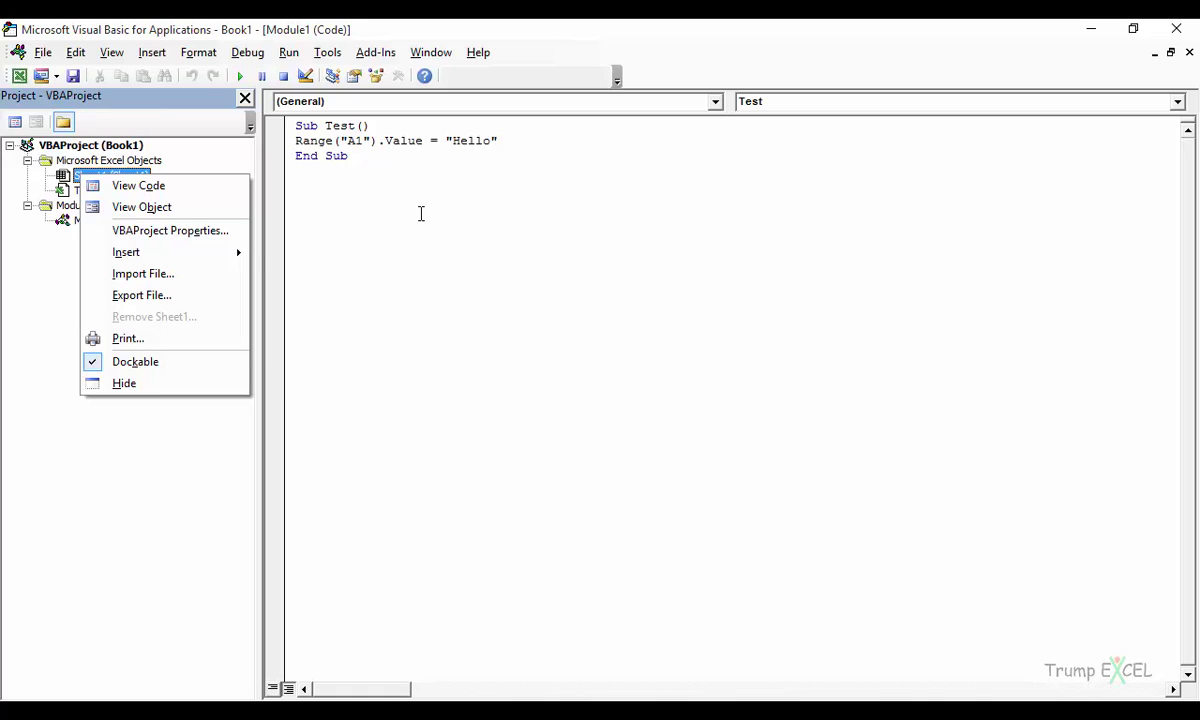
{"action": "mouse_move", "coordinate": [230, 253]}
{"action": "left_click", "coordinate": [312, 277]}
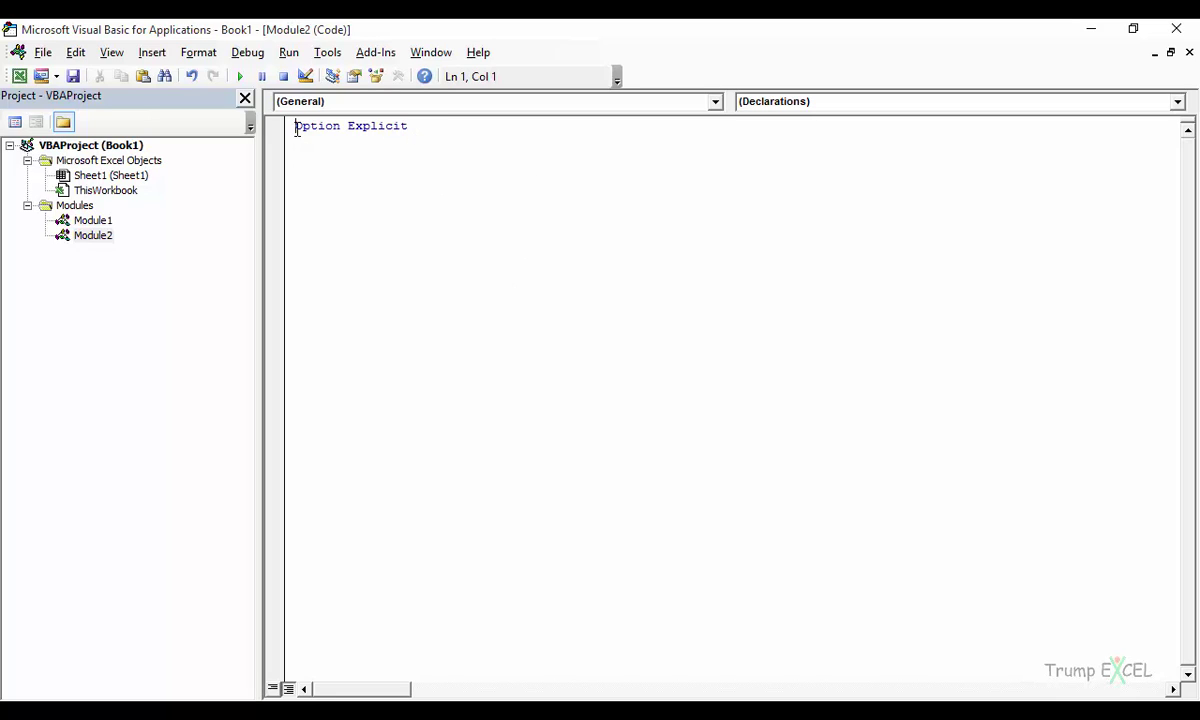
{"action": "left_click_drag", "start_coordinate": [296, 130], "coordinate": [412, 128]}
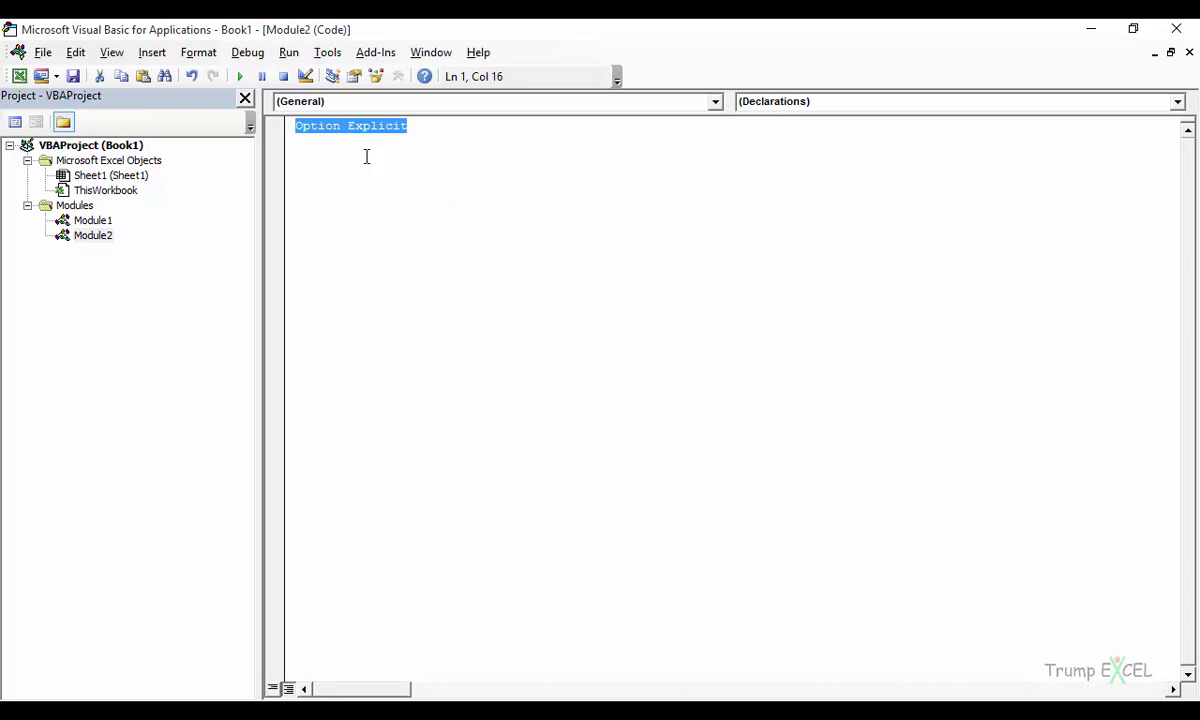
Step: Turn off Require Variable Declaration in the editor options
{"action": "left_click", "coordinate": [325, 54]}
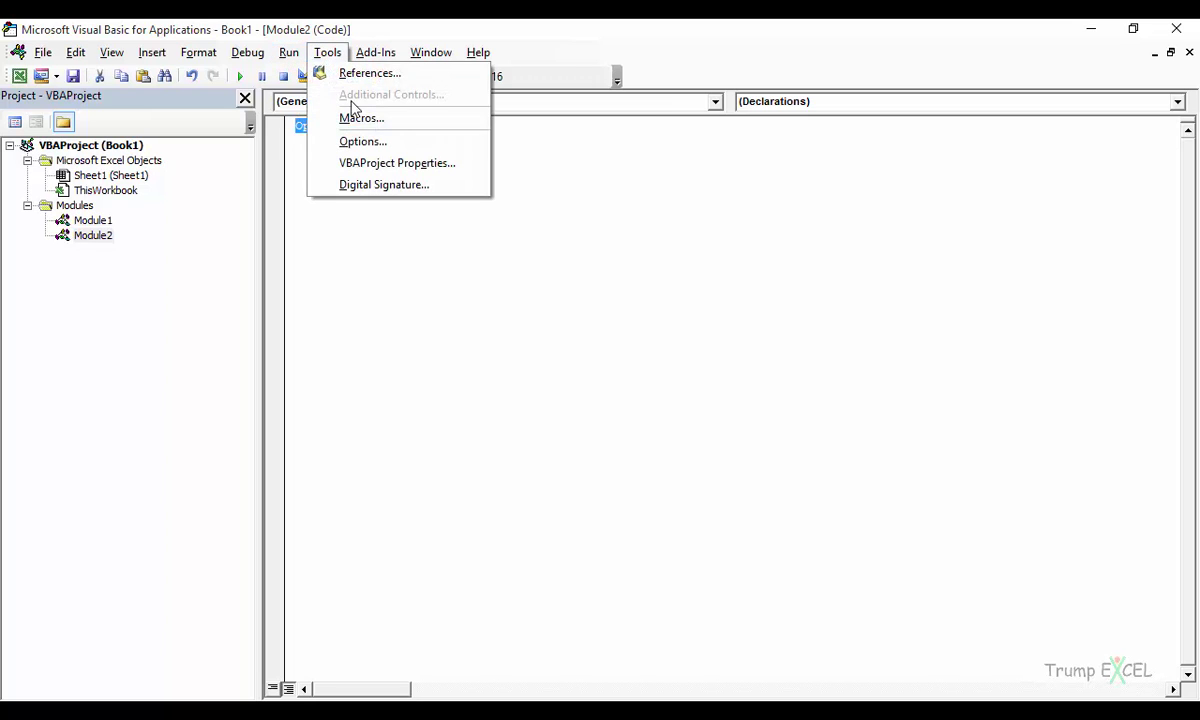
{"action": "left_click", "coordinate": [362, 141]}
{"action": "left_click_drag", "start_coordinate": [577, 149], "coordinate": [693, 186]}
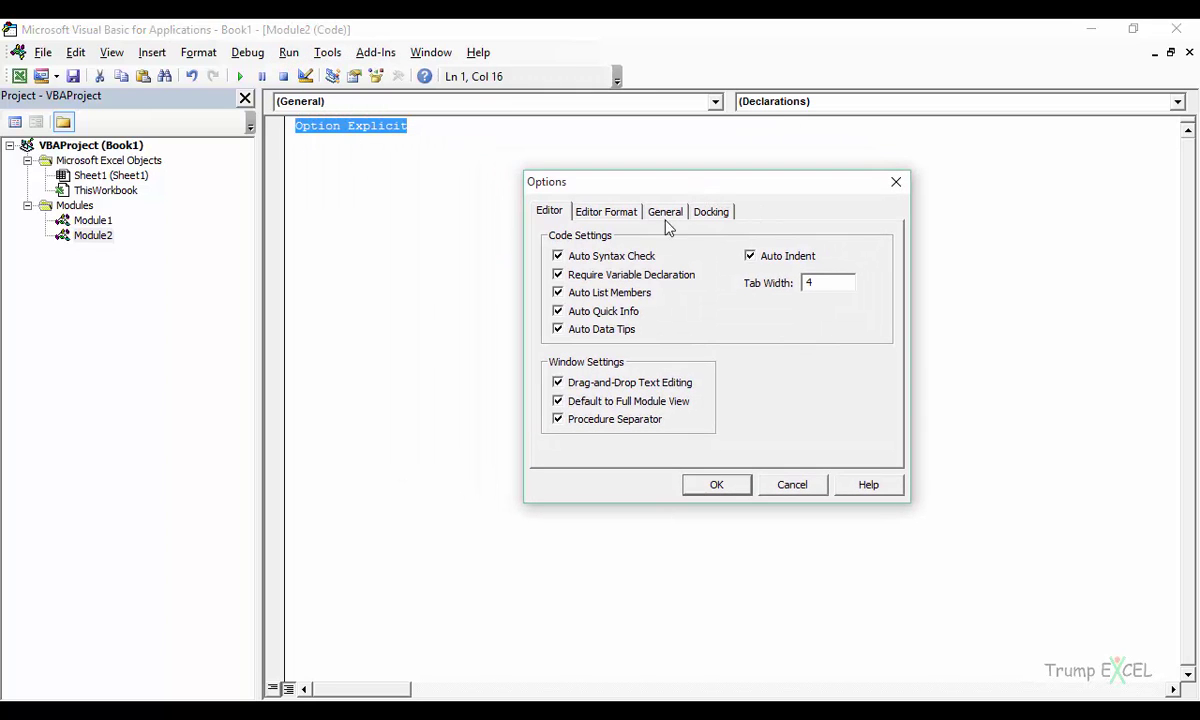
{"action": "left_click", "coordinate": [557, 274]}
{"action": "left_click", "coordinate": [733, 488]}
Step: In Module1, delete .Value = "Hello" from the Range("A1") line and enter a dot to bring up the member list
{"action": "double_click", "coordinate": [100, 221]}
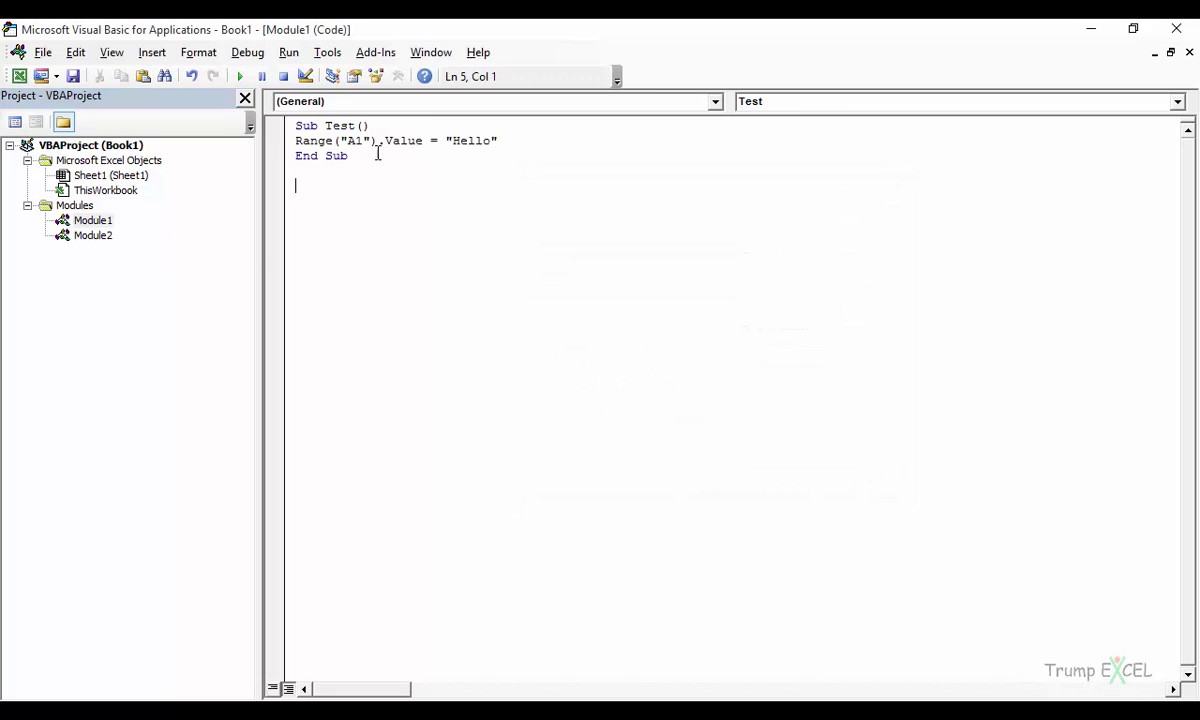
{"action": "left_click", "coordinate": [511, 144]}
{"action": "key", "text": "shift+Left"}
{"action": "key", "text": "shift+Left"}
{"action": "key", "text": "shift+Left"}
{"action": "key", "text": "shift+Left"}
{"action": "key", "text": "shift+Left"}
{"action": "key", "text": "shift+Left"}
{"action": "key", "text": "shift+Left"}
{"action": "key", "text": "shift+Left"}
{"action": "key", "text": "shift+Left"}
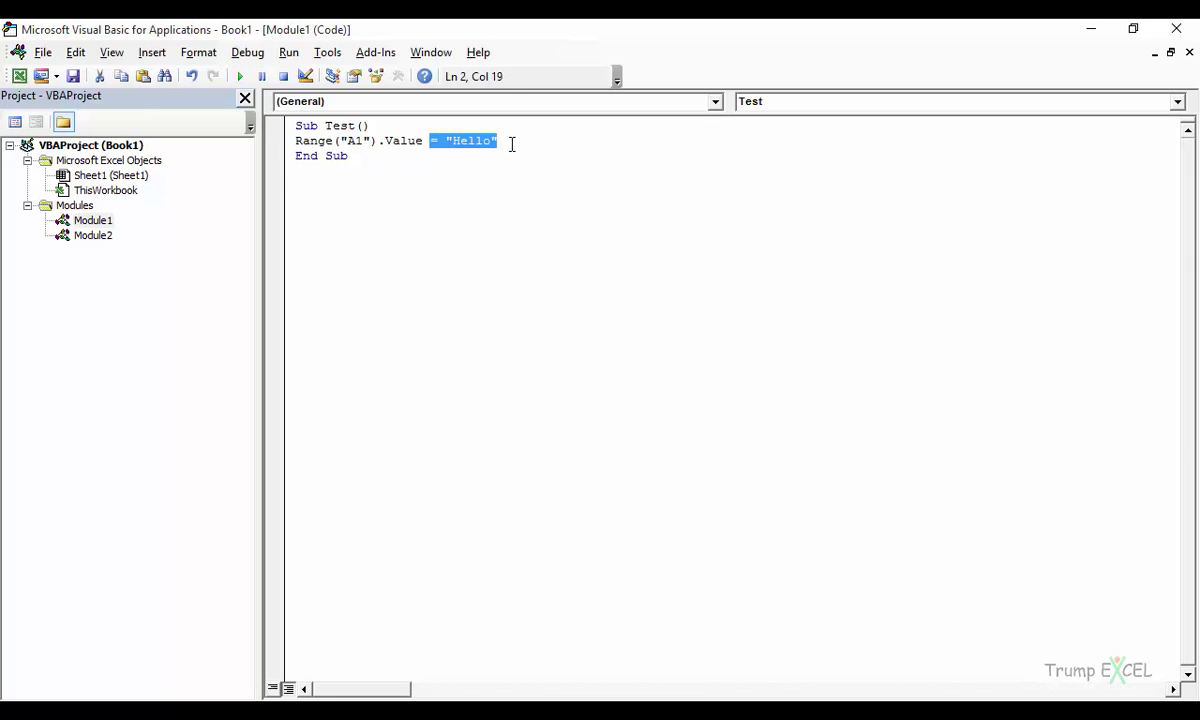
{"action": "key", "text": "BackSpace"}
{"action": "key", "text": "BackSpace"}
{"action": "key", "text": "BackSpace"}
{"action": "key", "text": "BackSpace"}
{"action": "key", "text": "BackSpace"}
{"action": "key", "text": "BackSpace"}
{"action": "key", "text": "BackSpace"}
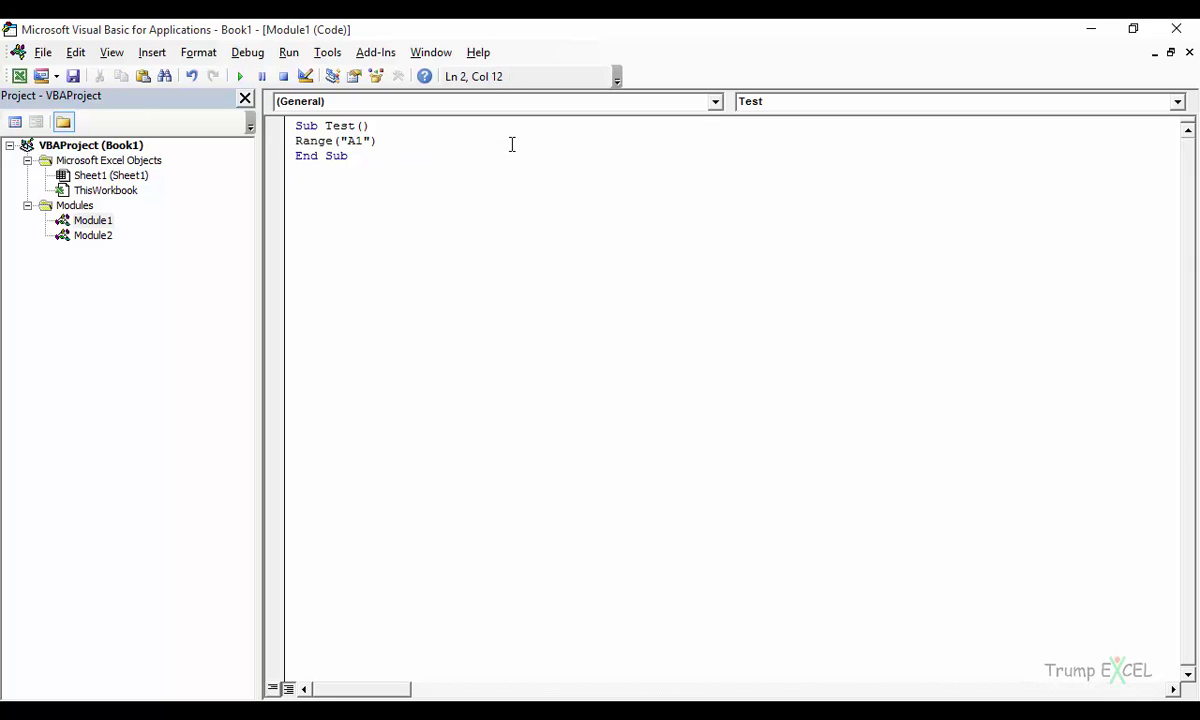
{"action": "type", "text": "."}
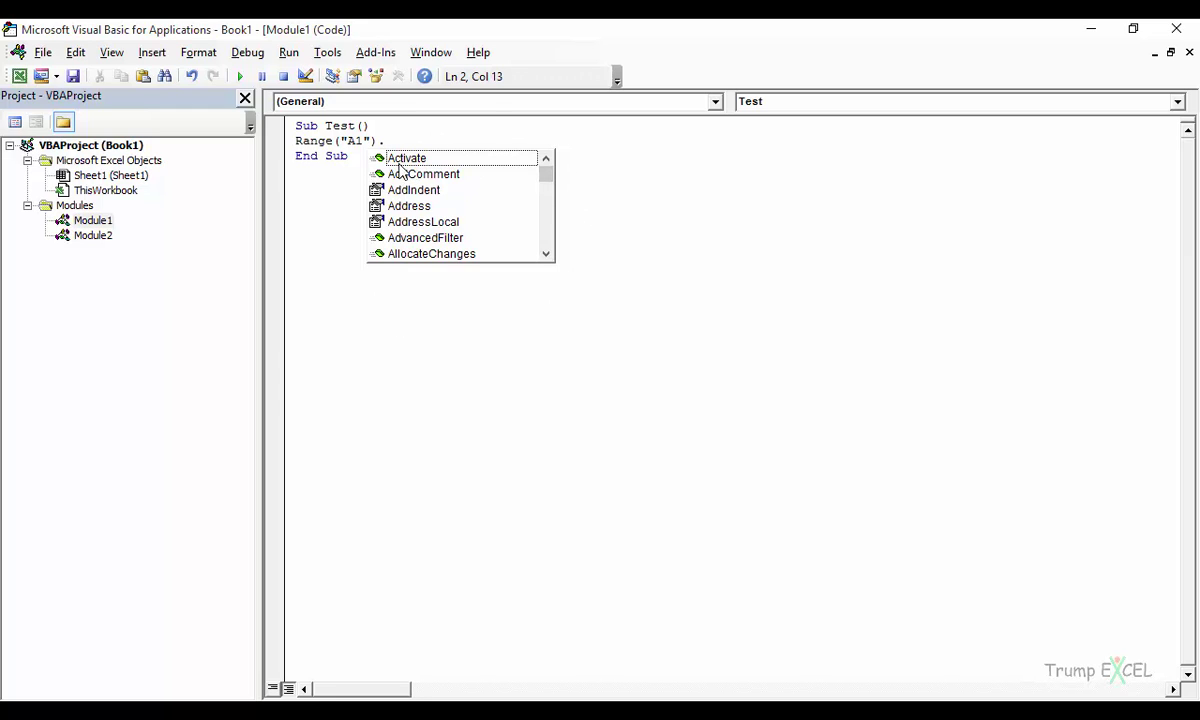
Step: Review the Auto List Members and Auto Quick Info settings in the editor options and close them unchanged
{"action": "left_click", "coordinate": [324, 53]}
{"action": "left_click", "coordinate": [350, 139]}
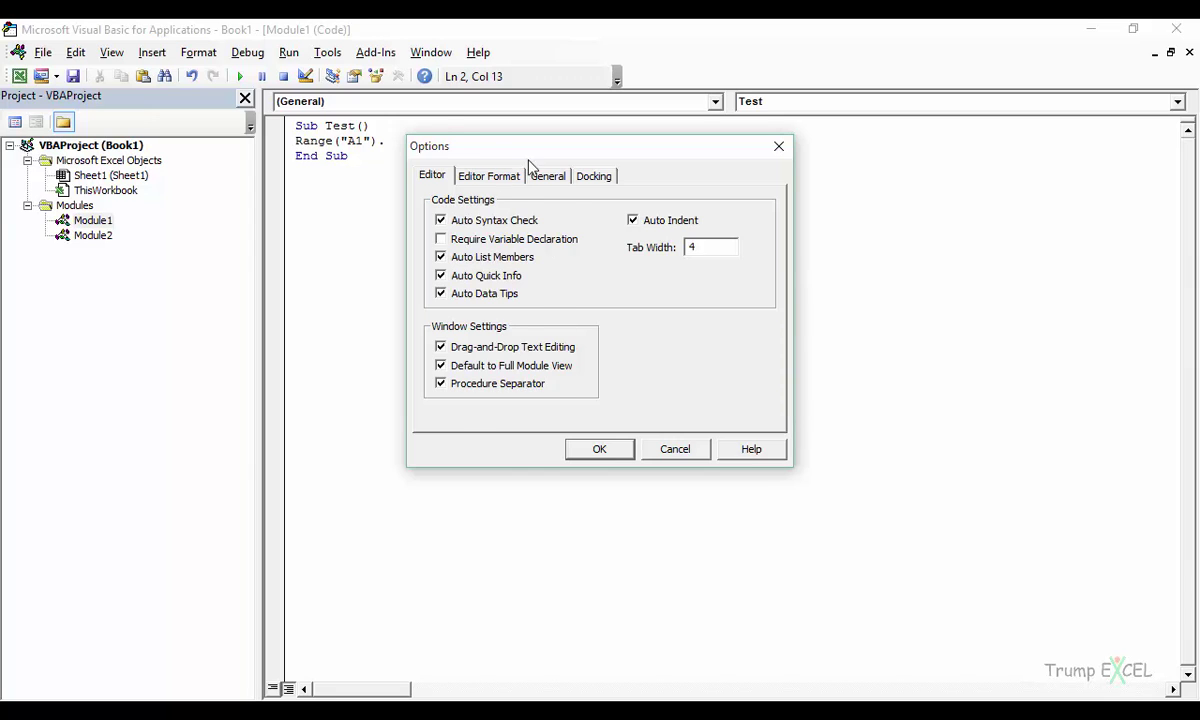
{"action": "left_click_drag", "start_coordinate": [529, 158], "coordinate": [610, 203]}
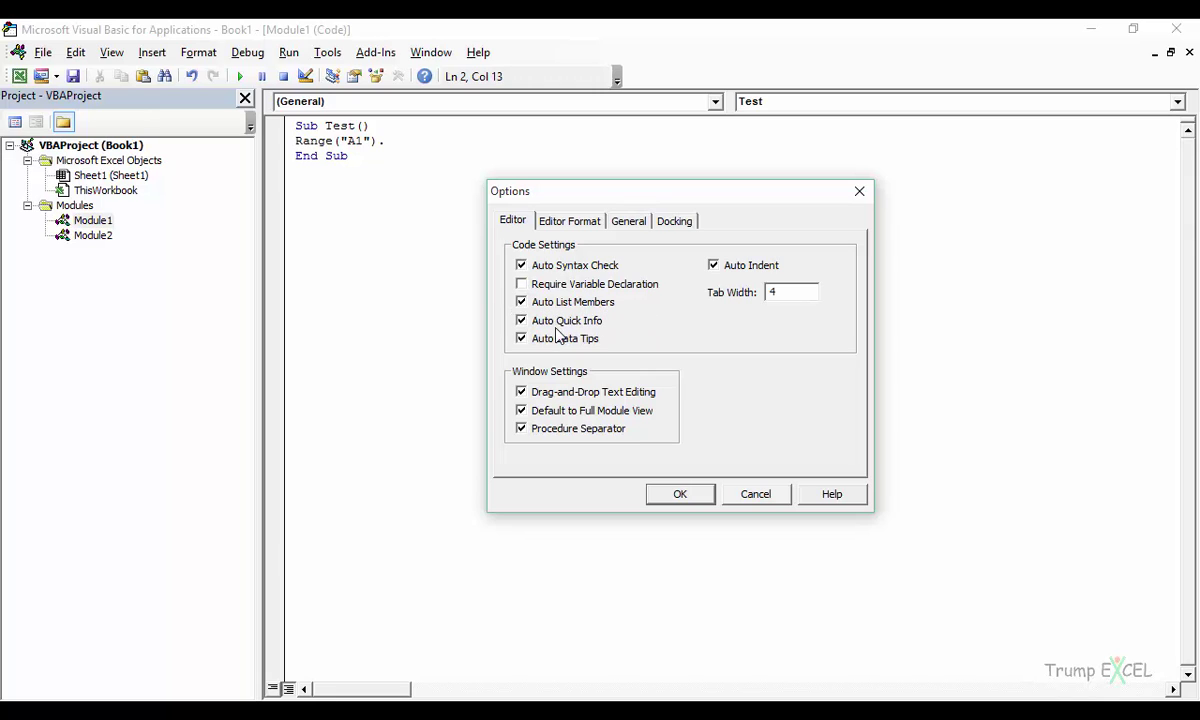
{"action": "left_click", "coordinate": [680, 494]}
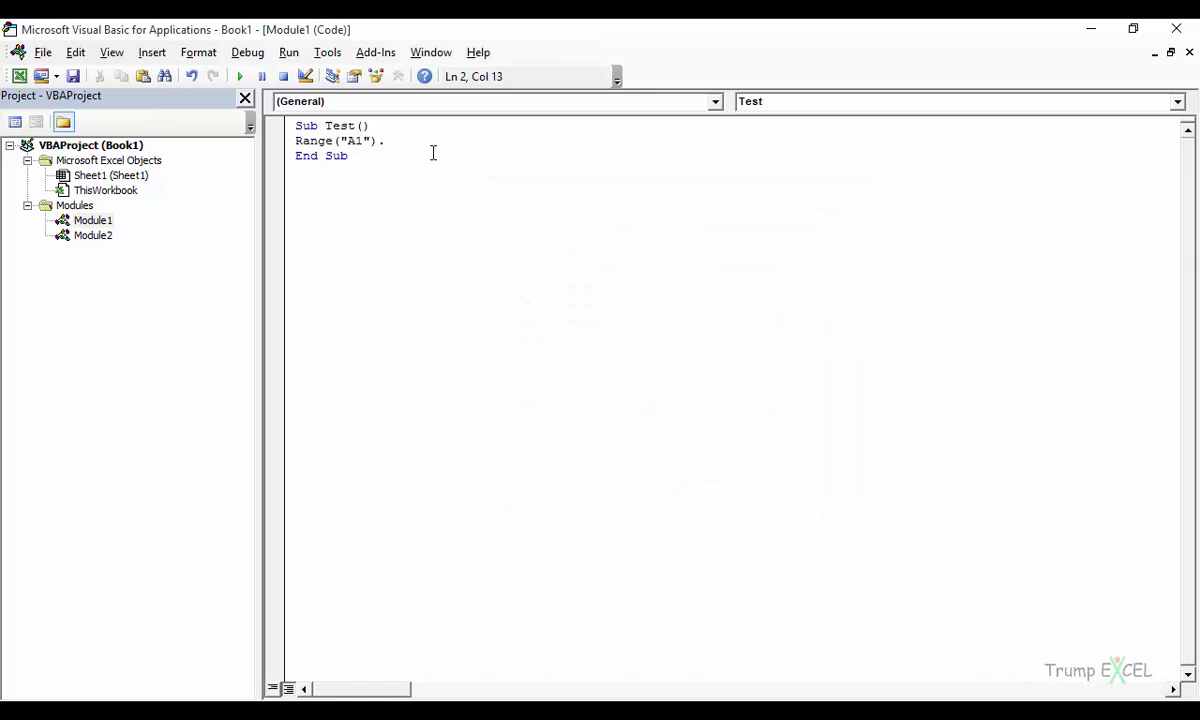
Step: Reduce the Range line to "Range(" by erasing its argument and re-entering the opening parenthesis to show the syntax hint
{"action": "key", "text": "BackSpace"}
{"action": "key", "text": "BackSpace"}
{"action": "key", "text": "BackSpace"}
{"action": "key", "text": "BackSpace"}
{"action": "key", "text": "BackSpace"}
{"action": "key", "text": "BackSpace"}
{"action": "key", "text": "BackSpace"}
{"action": "type", "text": "("}
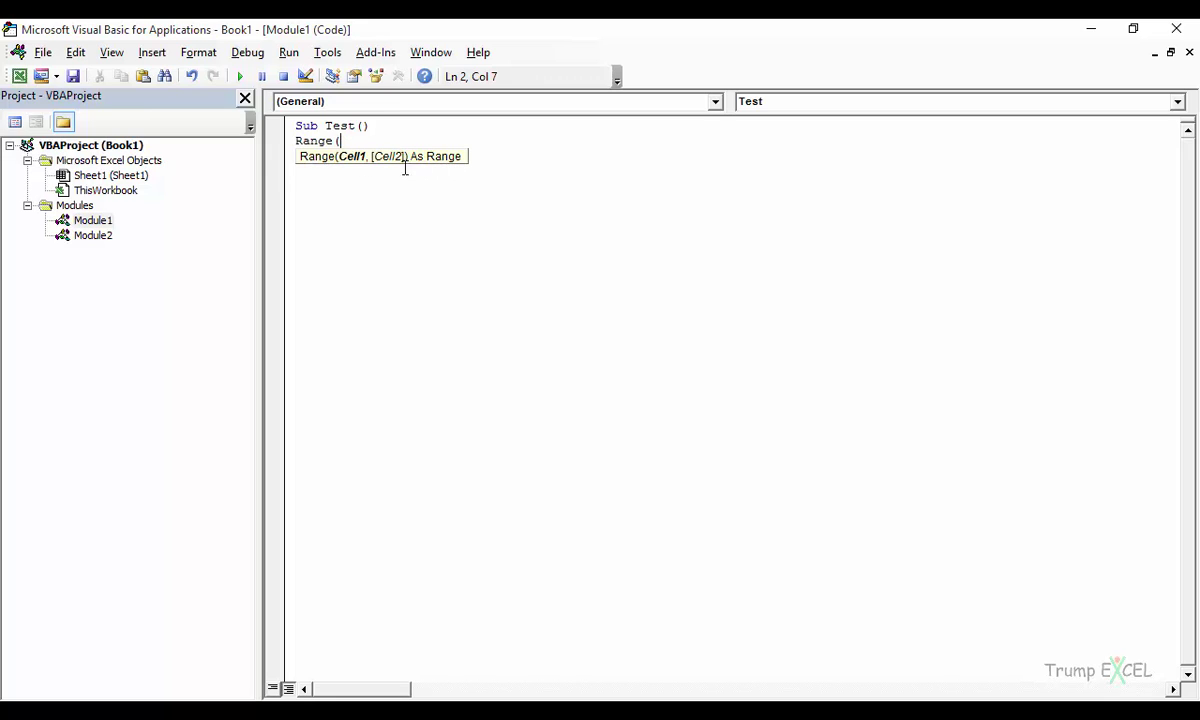
Step: Review the Auto Indent and Tab Width settings in the editor options and close them unchanged
{"action": "left_click", "coordinate": [327, 52]}
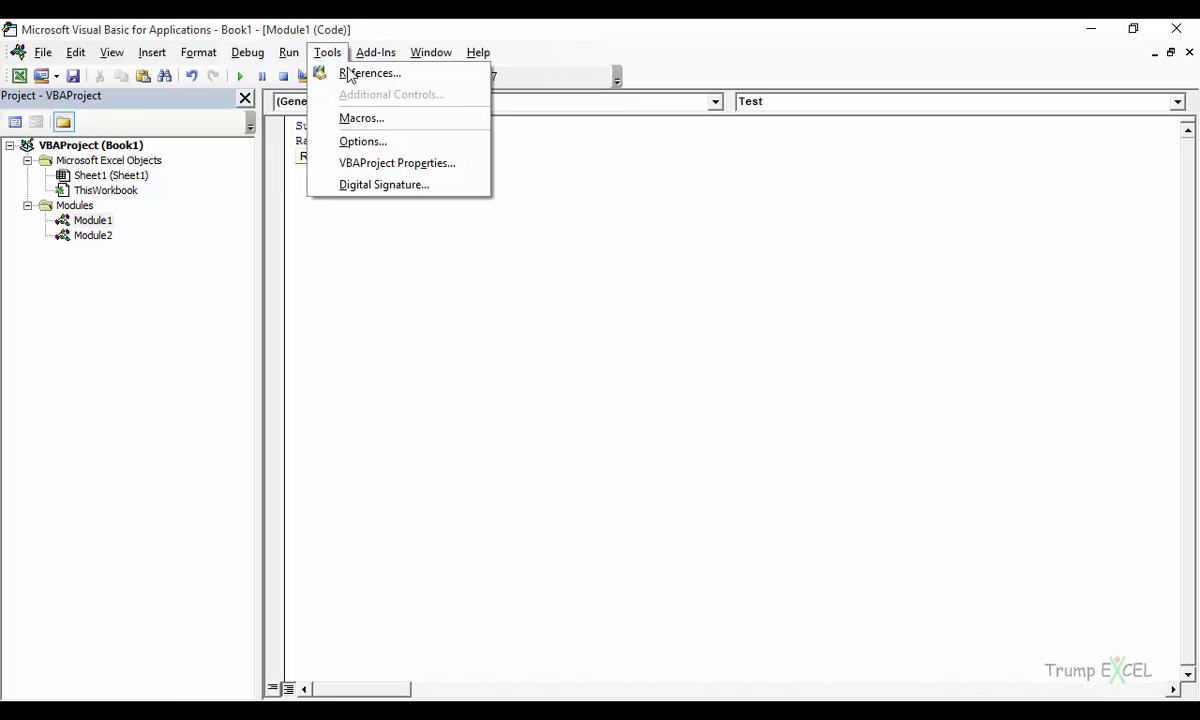
{"action": "left_click", "coordinate": [362, 141]}
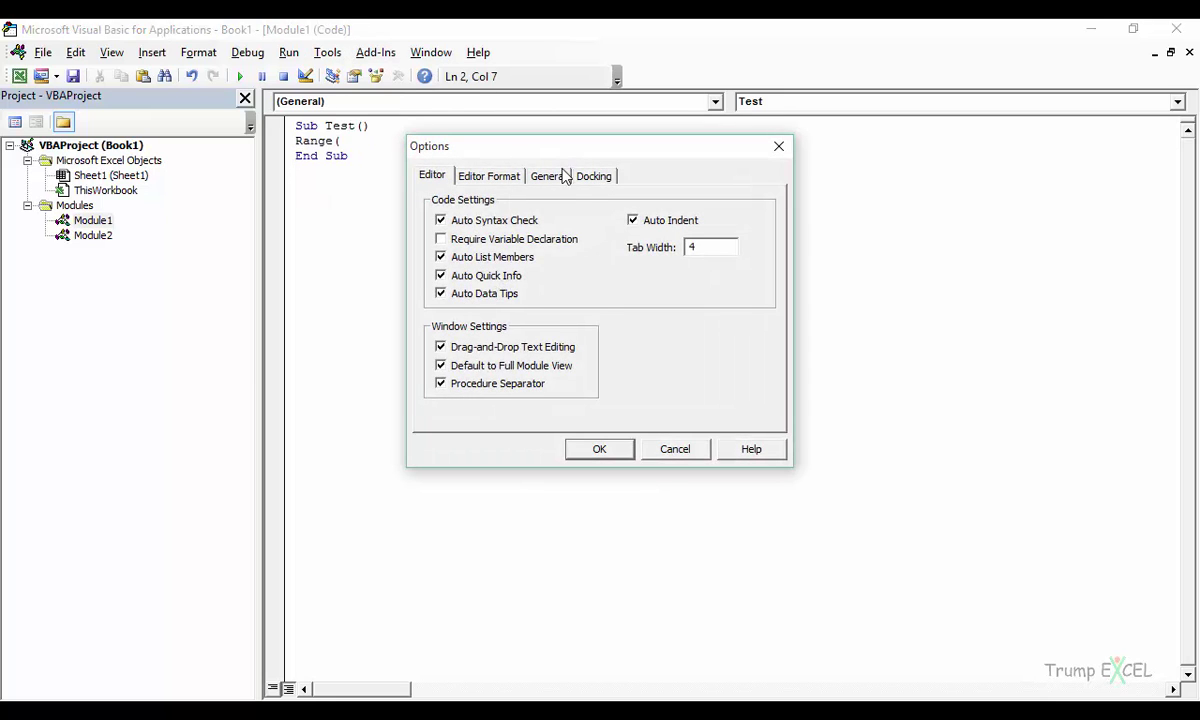
{"action": "left_click_drag", "start_coordinate": [588, 146], "coordinate": [678, 209]}
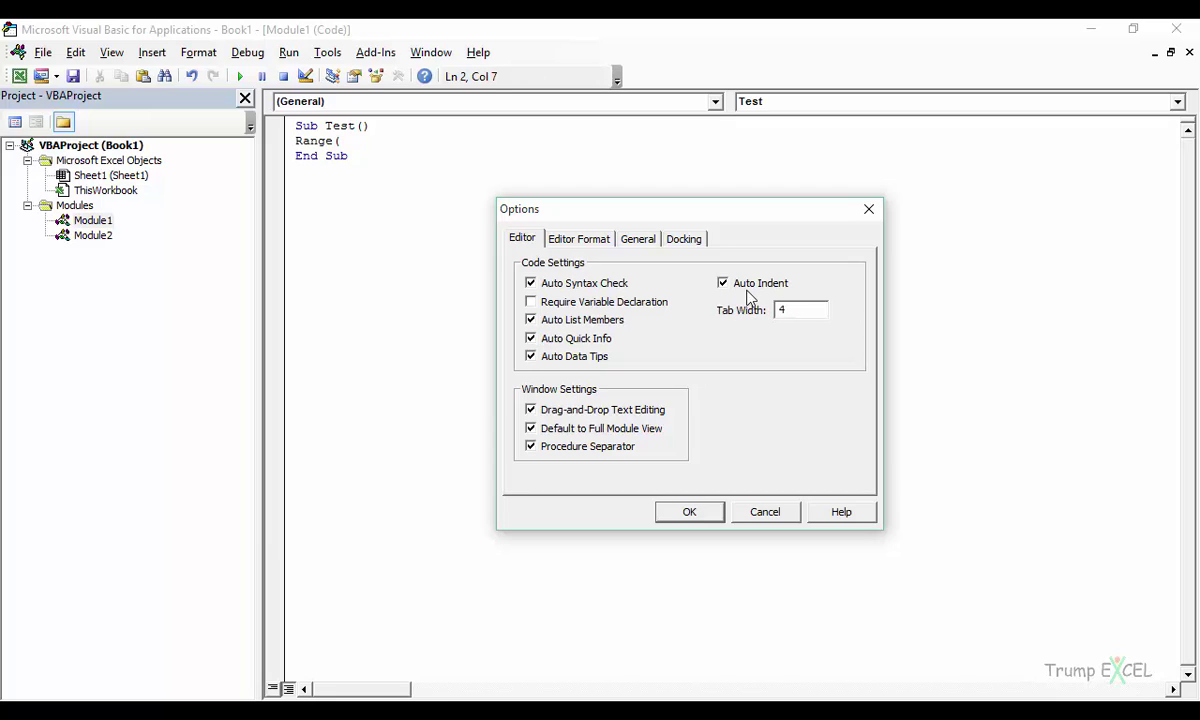
{"action": "left_click", "coordinate": [869, 209]}
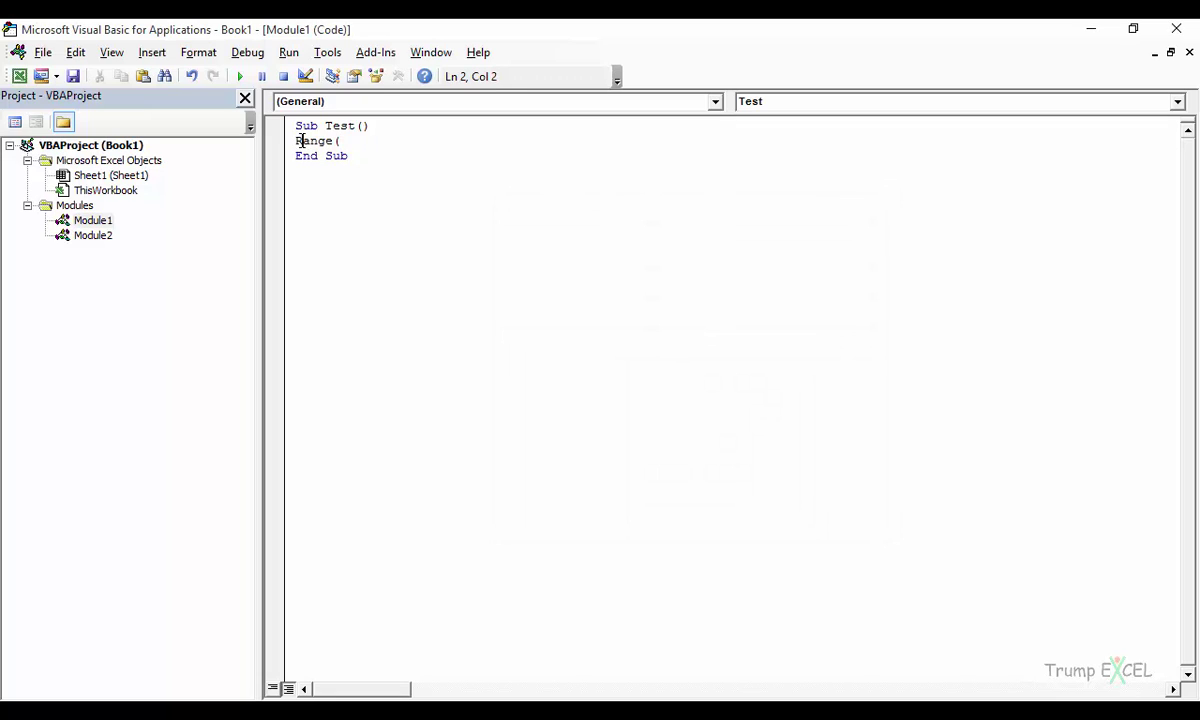
Step: Indent the Range line in Test and complete it as Range("A1").Value = "Hello"
{"action": "left_click", "coordinate": [297, 140]}
{"action": "key", "text": "Tab"}
{"action": "left_click", "coordinate": [398, 140]}
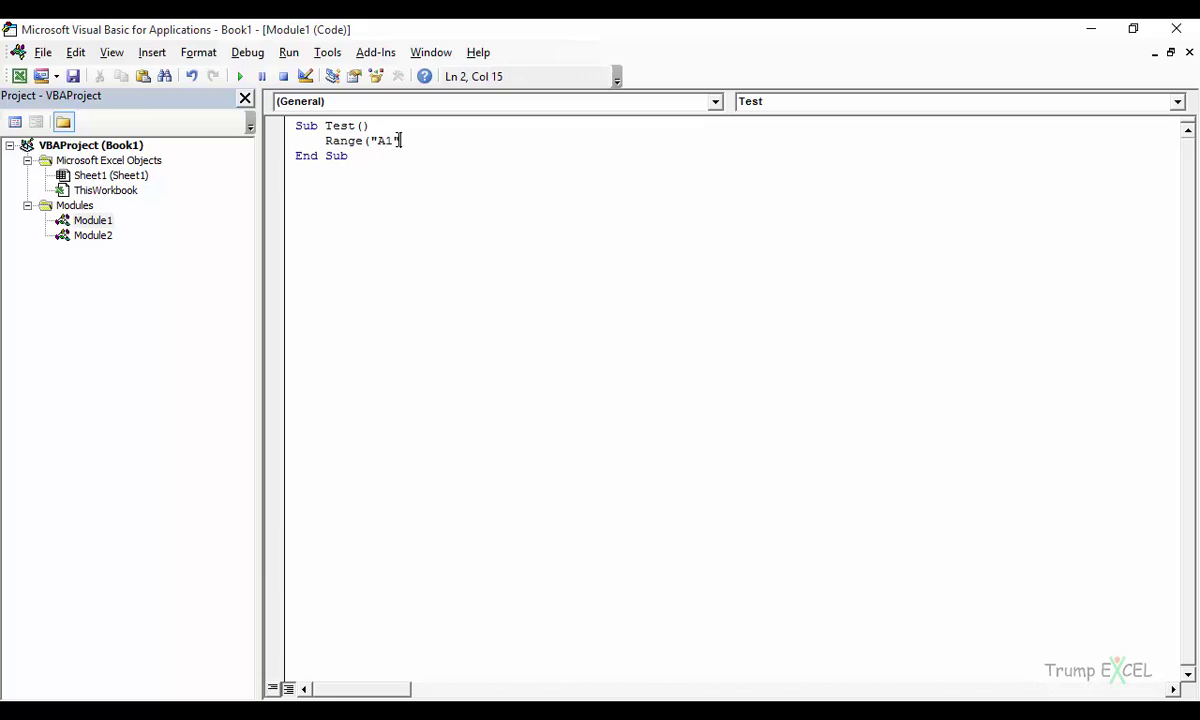
{"action": "type", "text": "\"A1\").Value"}
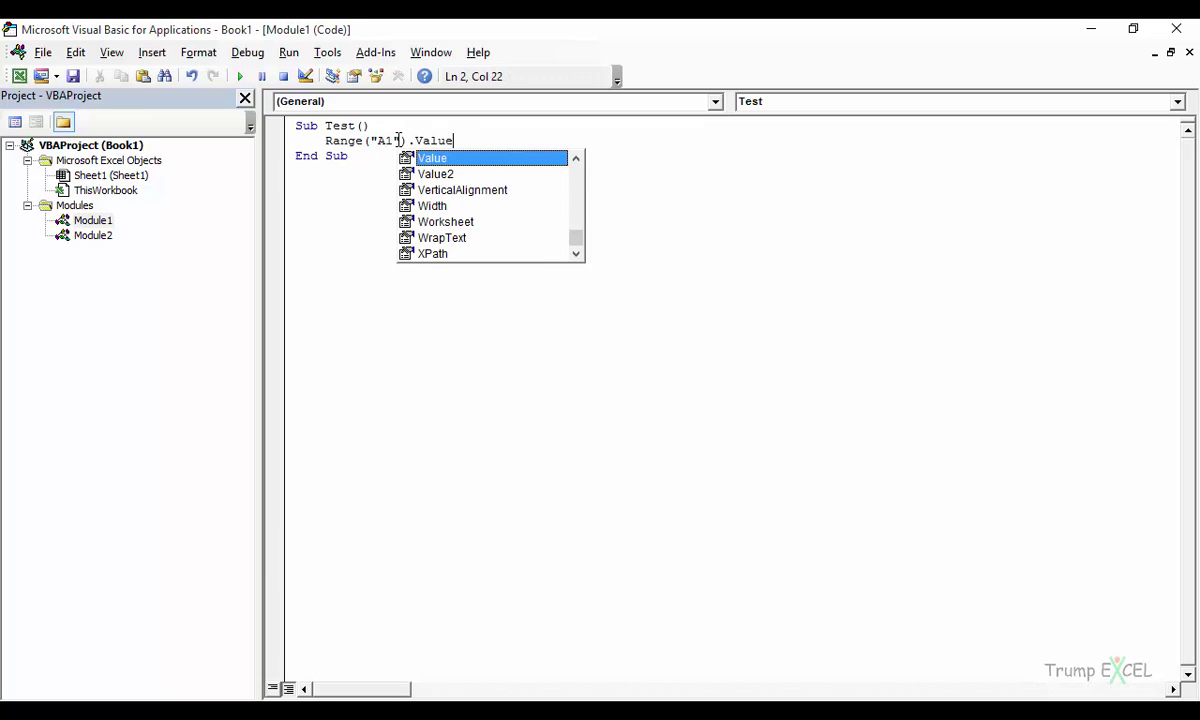
{"action": "type", "text": " = \"Hello"}
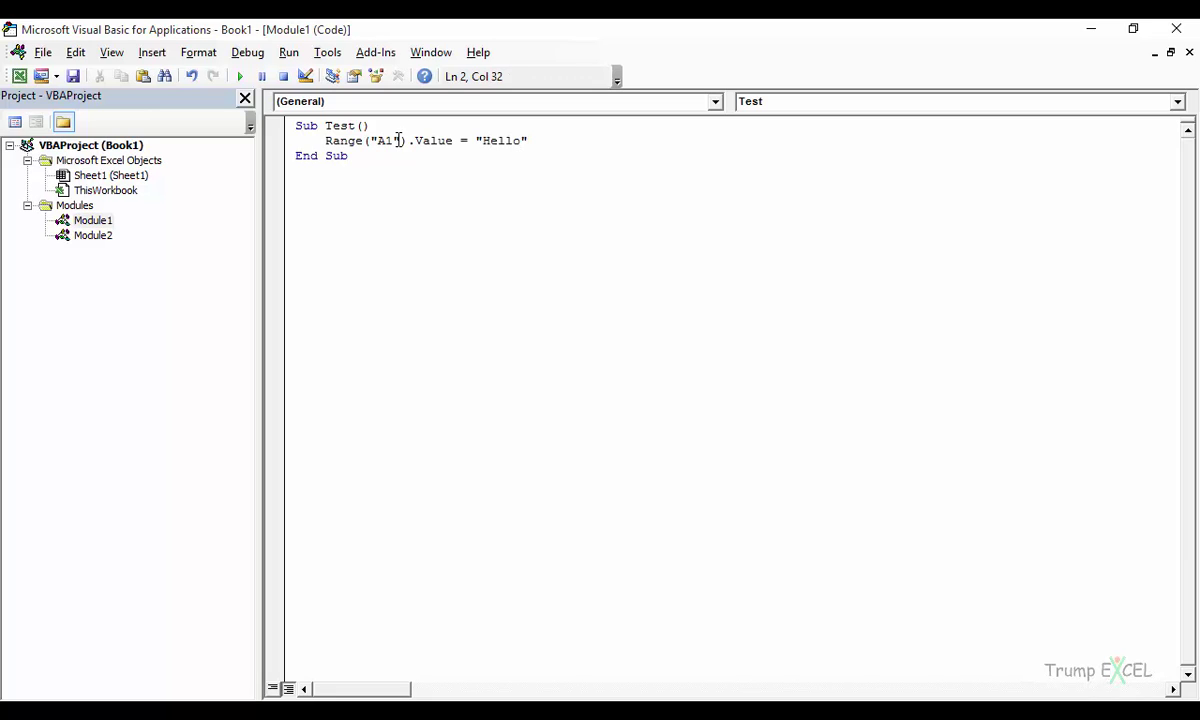
Step: Try out auto indentation with a new line below the Range line, and remove that line again
{"action": "key", "text": "Return"}
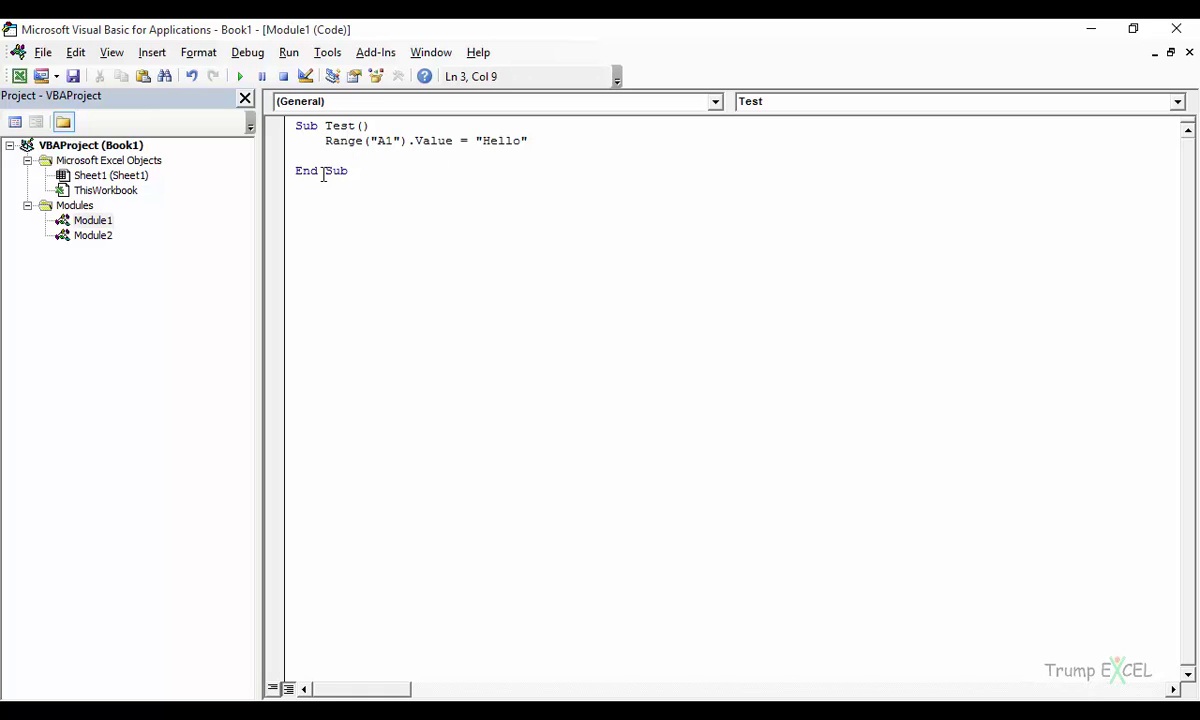
{"action": "key", "text": "Tab"}
{"action": "key", "text": "BackSpace"}
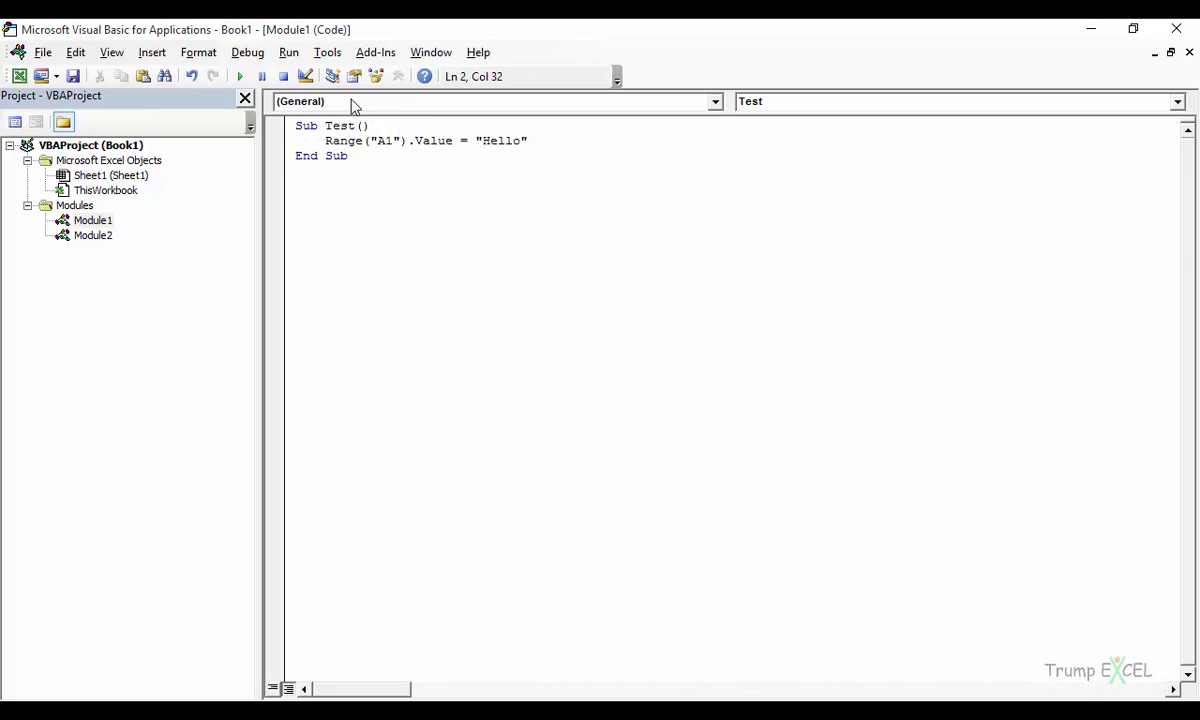
Step: Review the Window Settings in the editor options, including Procedure Separator, and close them unchanged
{"action": "left_click", "coordinate": [327, 52]}
{"action": "left_click", "coordinate": [372, 118]}
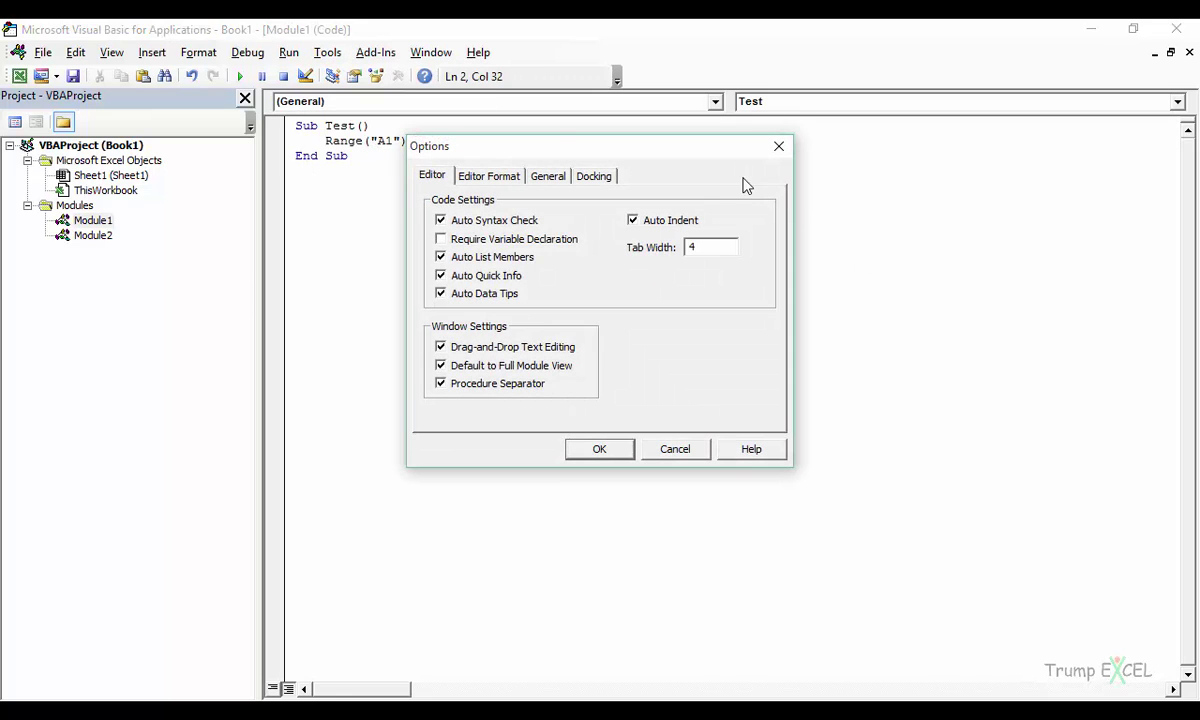
{"action": "left_click_drag", "start_coordinate": [684, 153], "coordinate": [862, 179]}
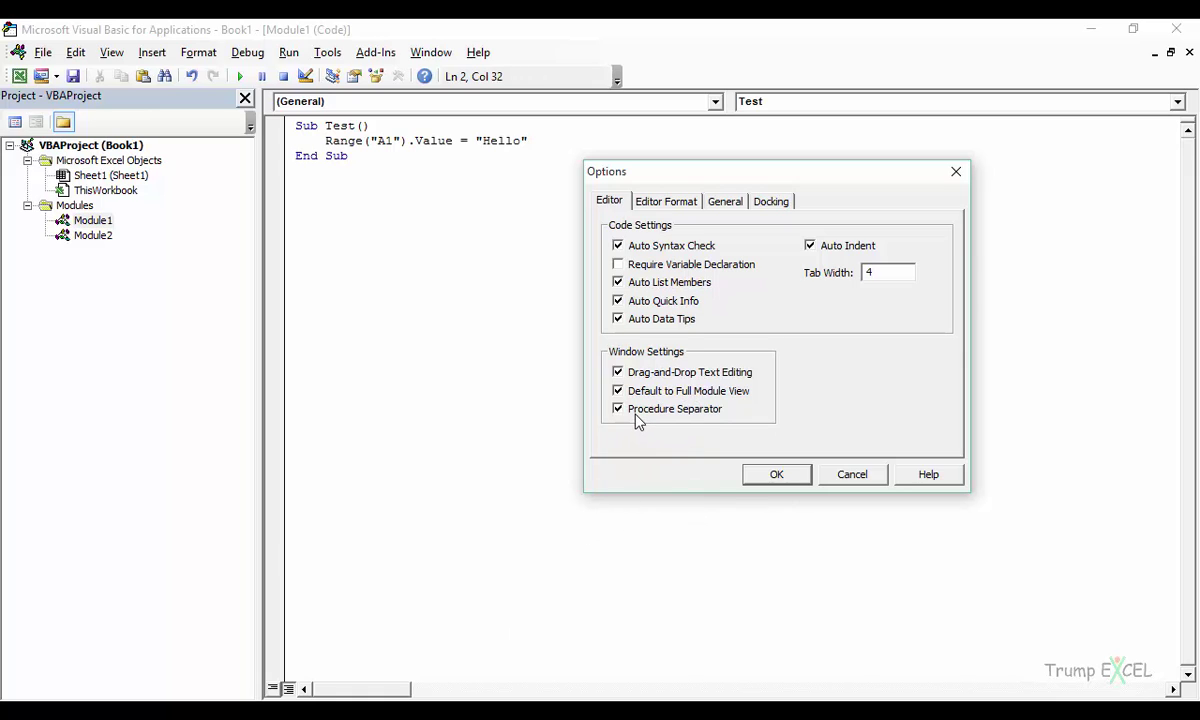
{"action": "left_click", "coordinate": [805, 476]}
Step: Add an empty second procedure, Sub Test2(), below the Test procedure in Module1
{"action": "left_click", "coordinate": [390, 166]}
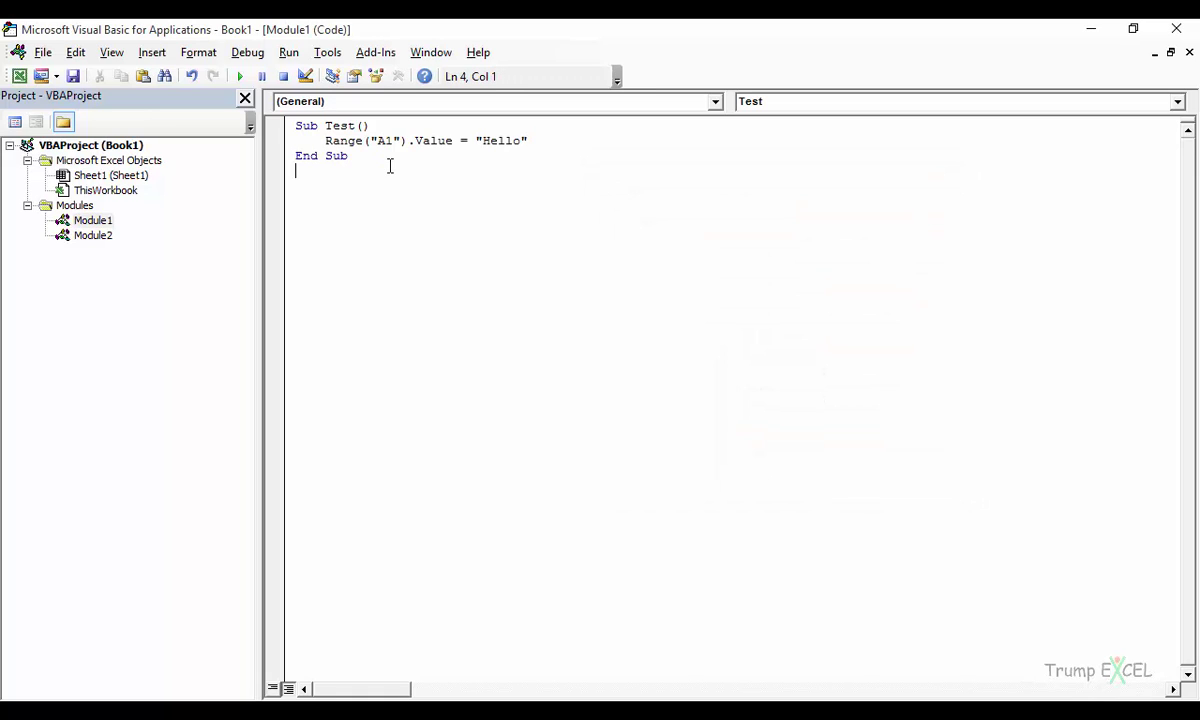
{"action": "type", "text": "Sy"}
{"action": "type", "text": "b Test"}
{"action": "key", "text": "Left"}
{"action": "key", "text": "Left"}
{"action": "key", "text": "Left"}
{"action": "key", "text": "Left"}
{"action": "key", "text": "Left"}
{"action": "key", "text": "Left"}
{"action": "key", "text": "Left"}
{"action": "key", "text": "shift+Left"}
{"action": "type", "text": "u"}
{"action": "key", "text": "End"}
{"action": "key", "text": "Return"}
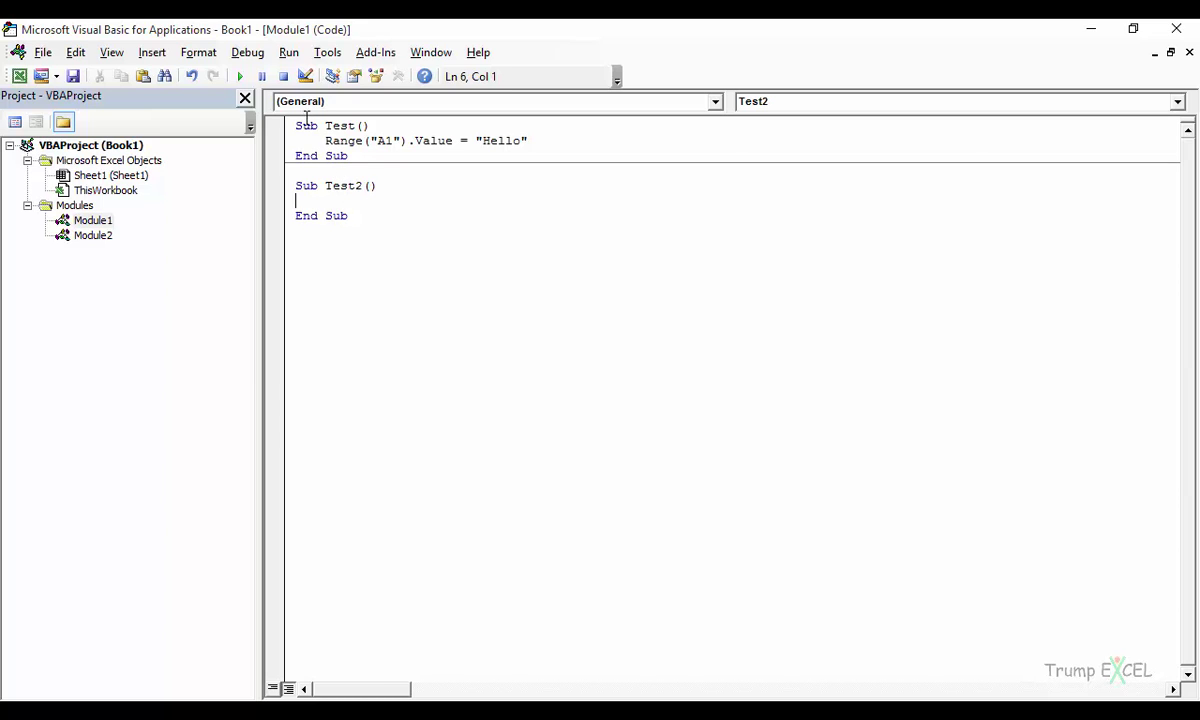
Step: Set the Normal Text background to green in the editor format options and apply it
{"action": "left_click", "coordinate": [322, 54]}
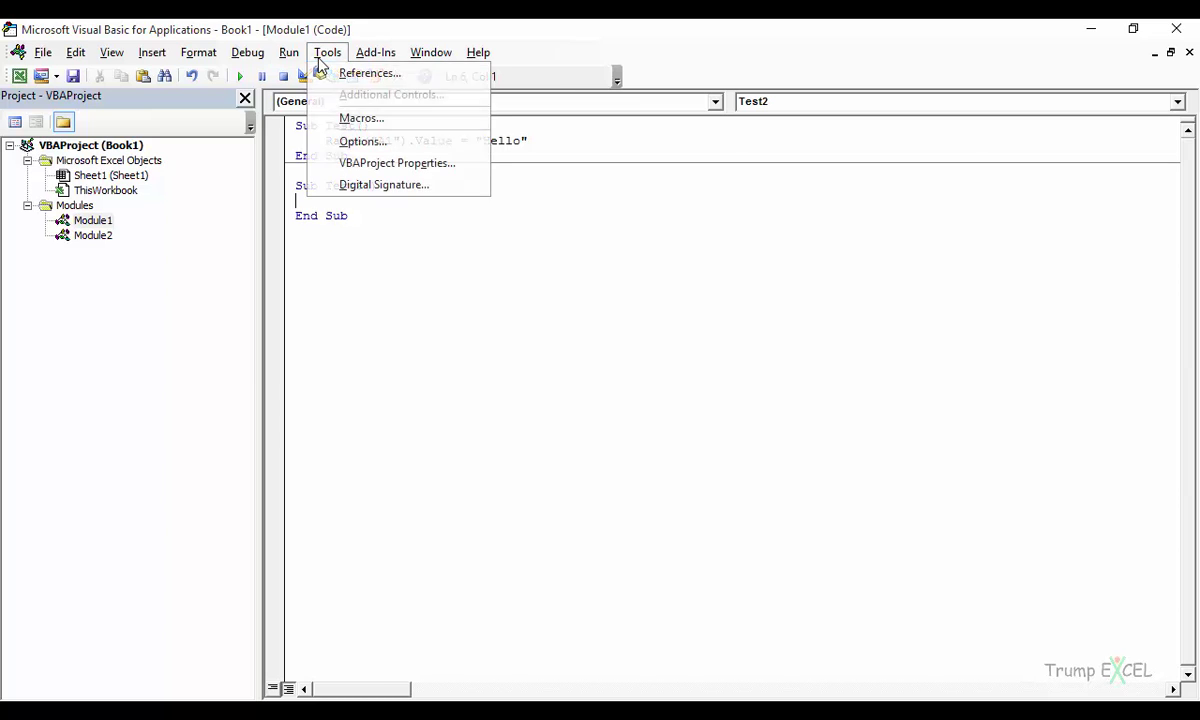
{"action": "left_click", "coordinate": [348, 139]}
{"action": "left_click_drag", "start_coordinate": [552, 150], "coordinate": [638, 193]}
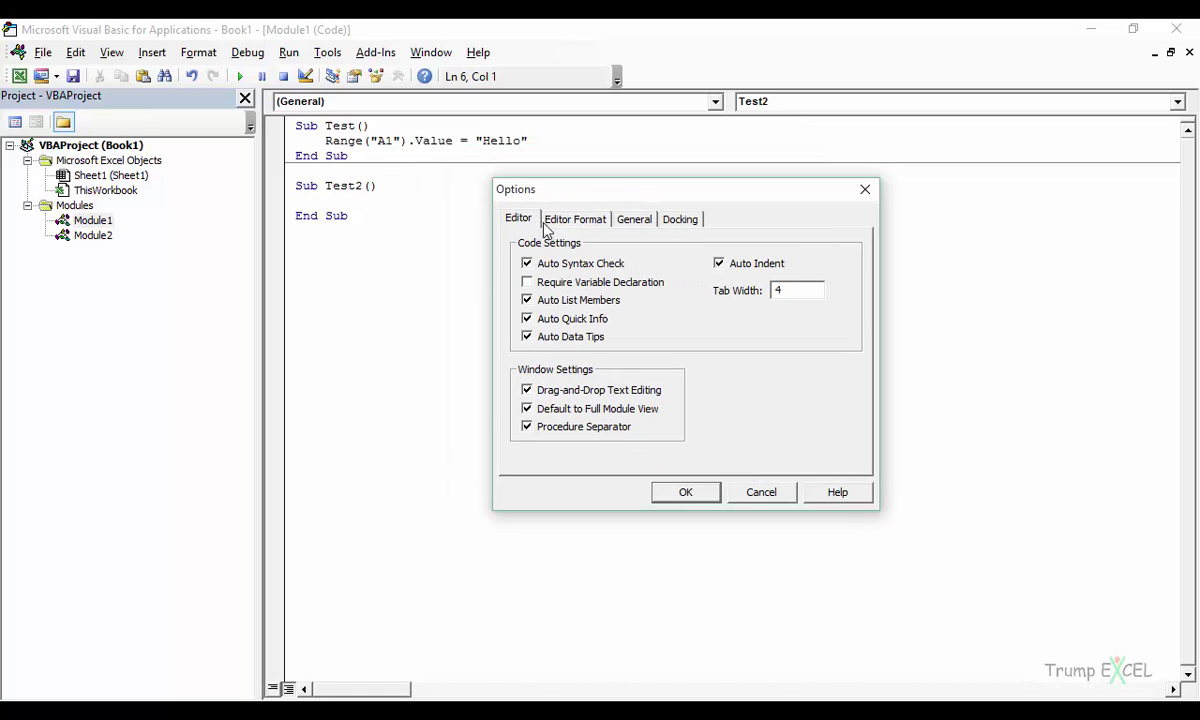
{"action": "left_click", "coordinate": [576, 221]}
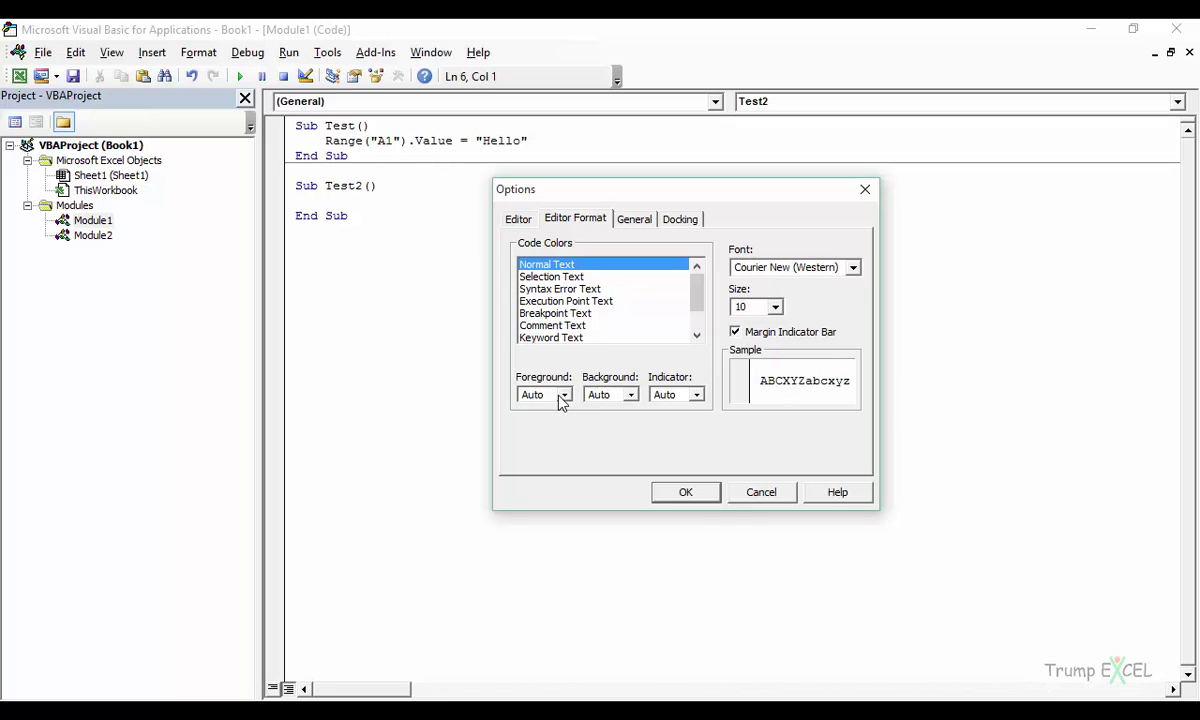
{"action": "left_click", "coordinate": [631, 396]}
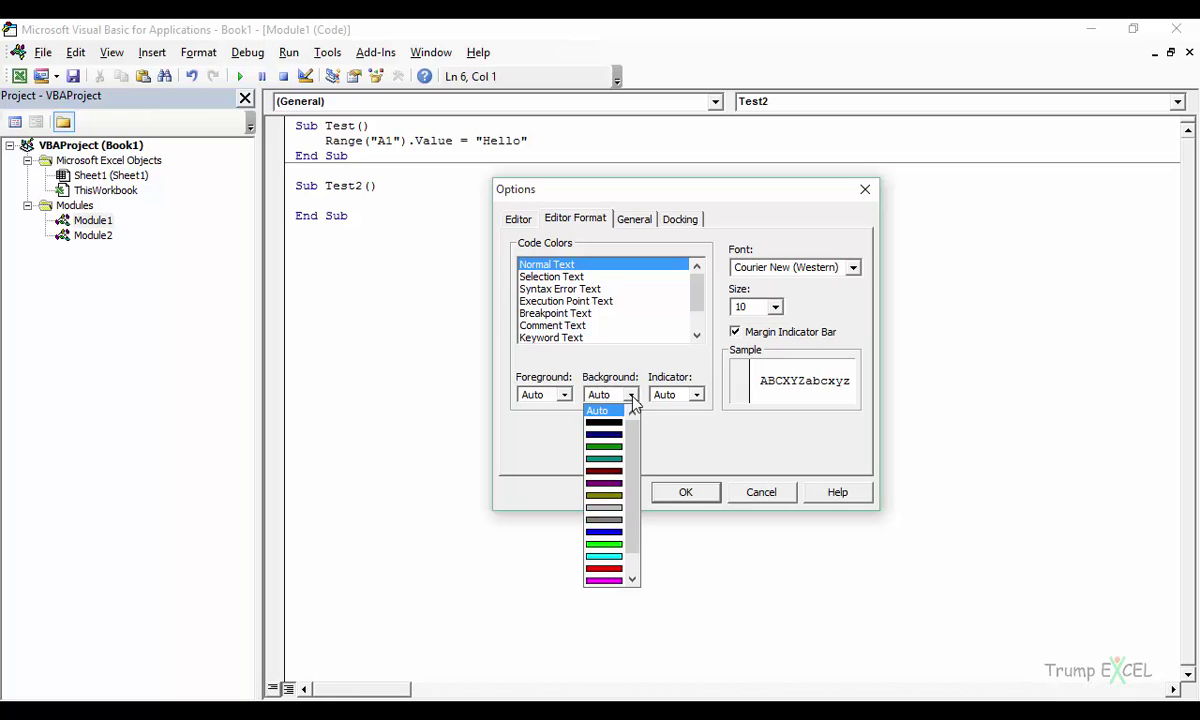
{"action": "left_click", "coordinate": [612, 447]}
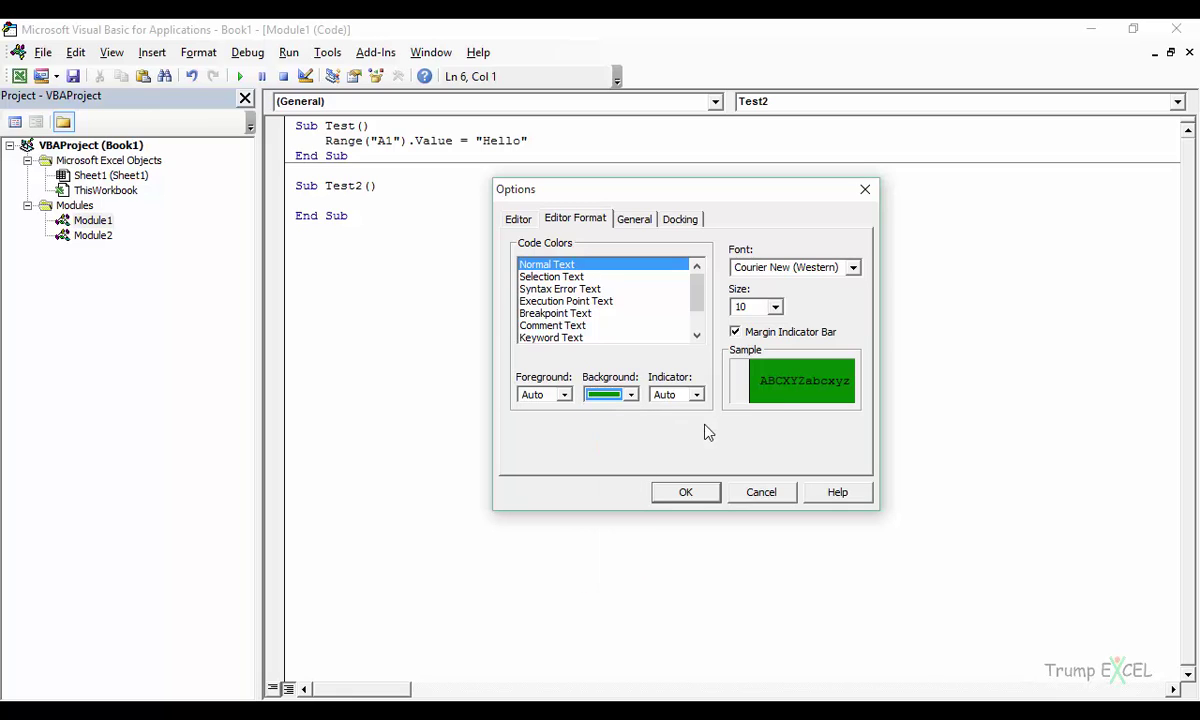
{"action": "left_click", "coordinate": [686, 492]}
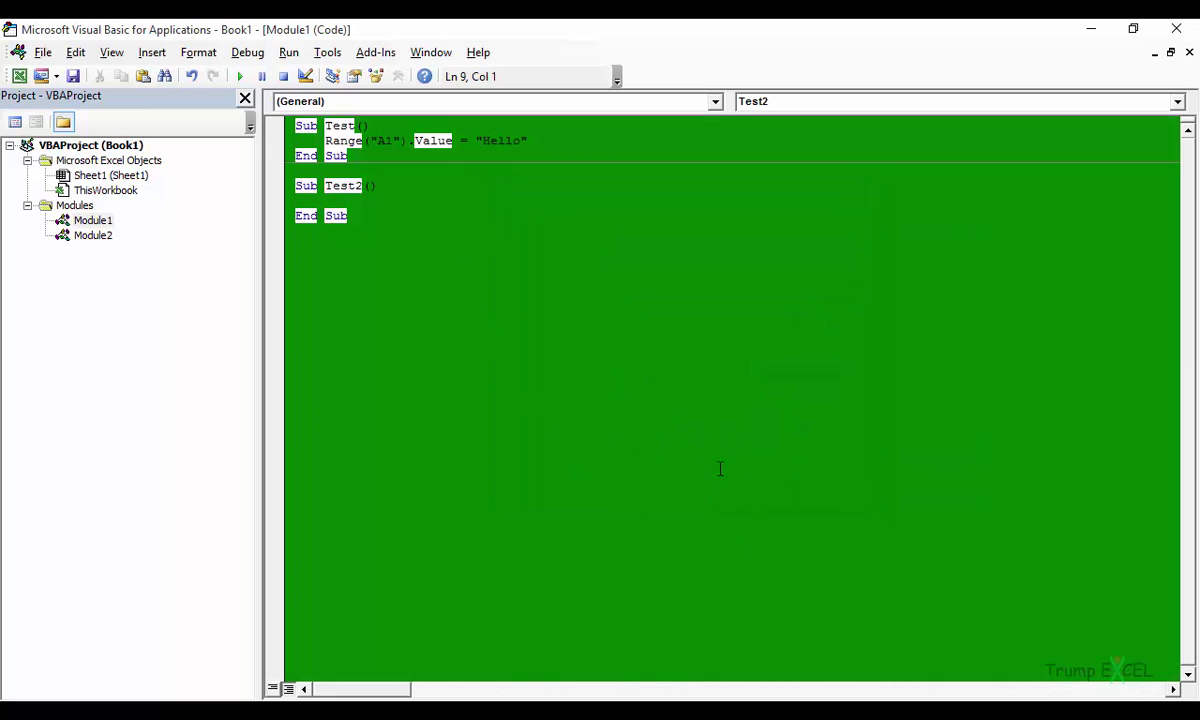
Step: Reset the Normal Text background to Auto in the editor format options
{"action": "left_click", "coordinate": [328, 53]}
{"action": "left_click", "coordinate": [352, 140]}
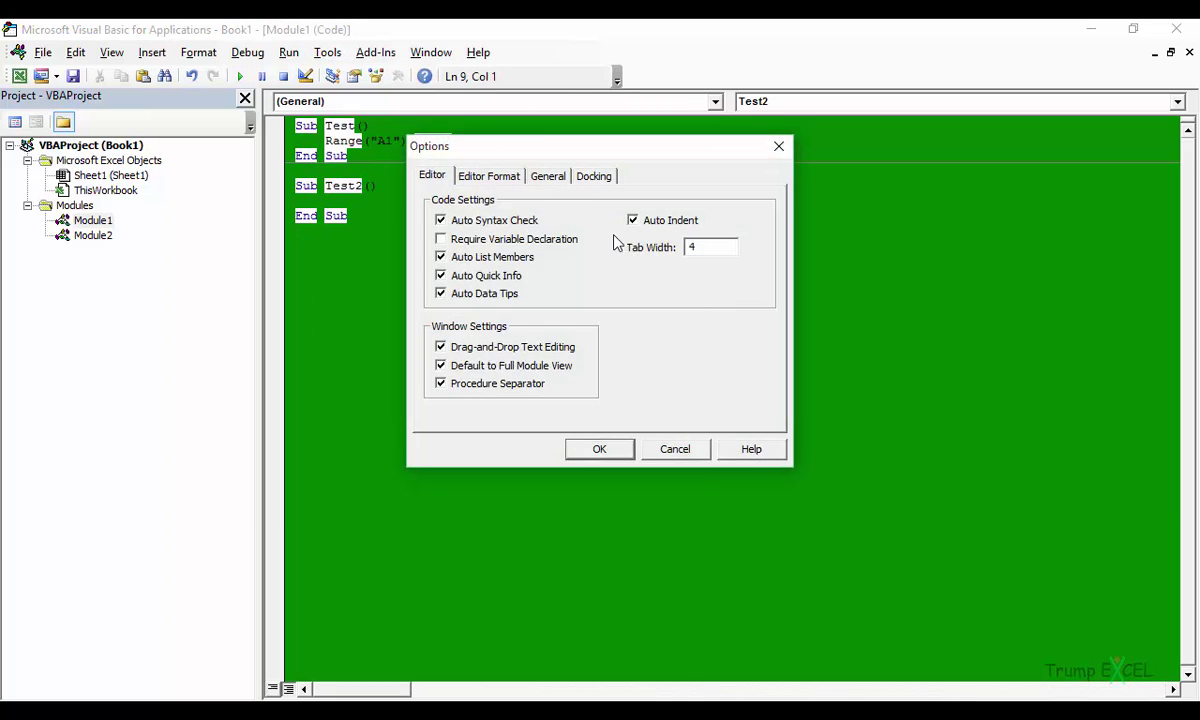
{"action": "left_click", "coordinate": [482, 176]}
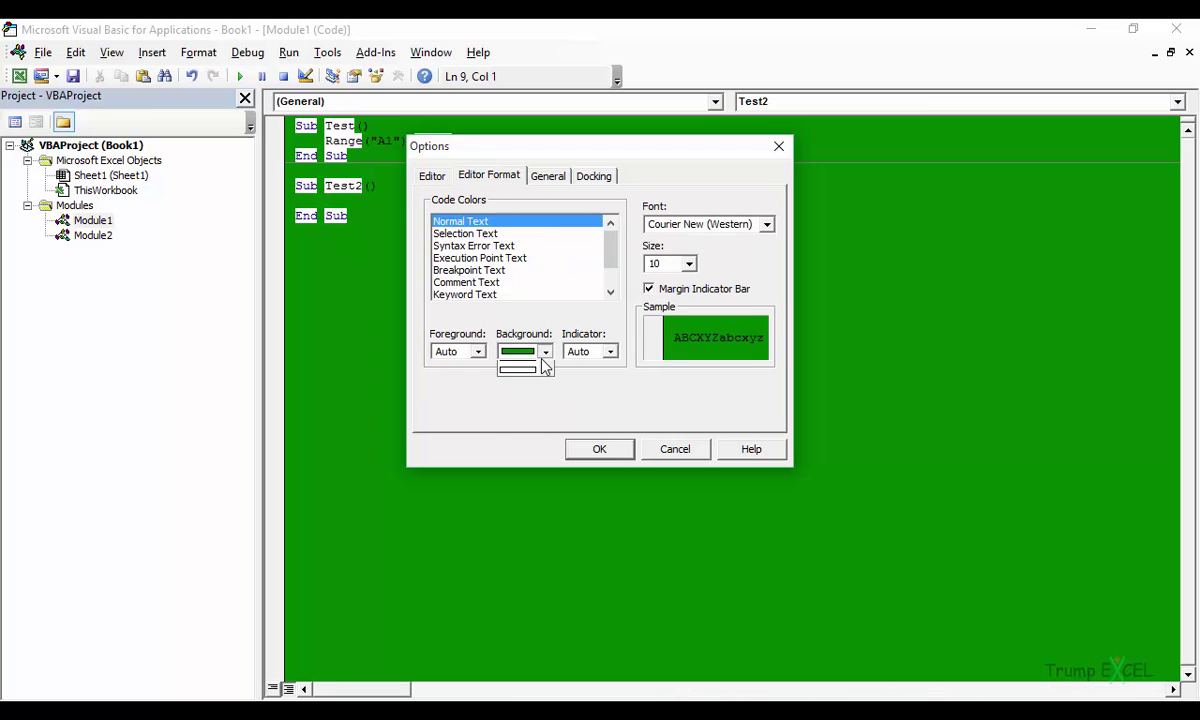
{"action": "scroll", "coordinate": [518, 375], "scroll_direction": "up", "scroll_amount": 3}
{"action": "left_click", "coordinate": [512, 367]}
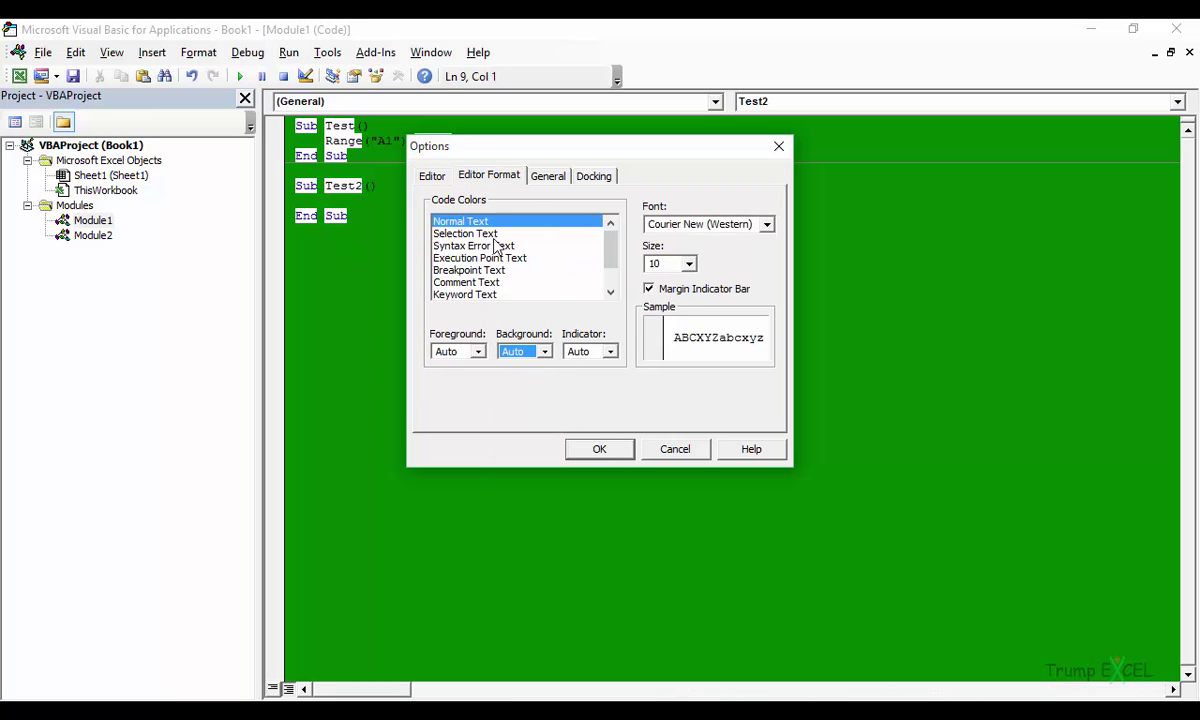
Step: Apply a dark red background to Selection Text, and select the Range("A1") line to check the highlight
{"action": "left_click", "coordinate": [492, 234]}
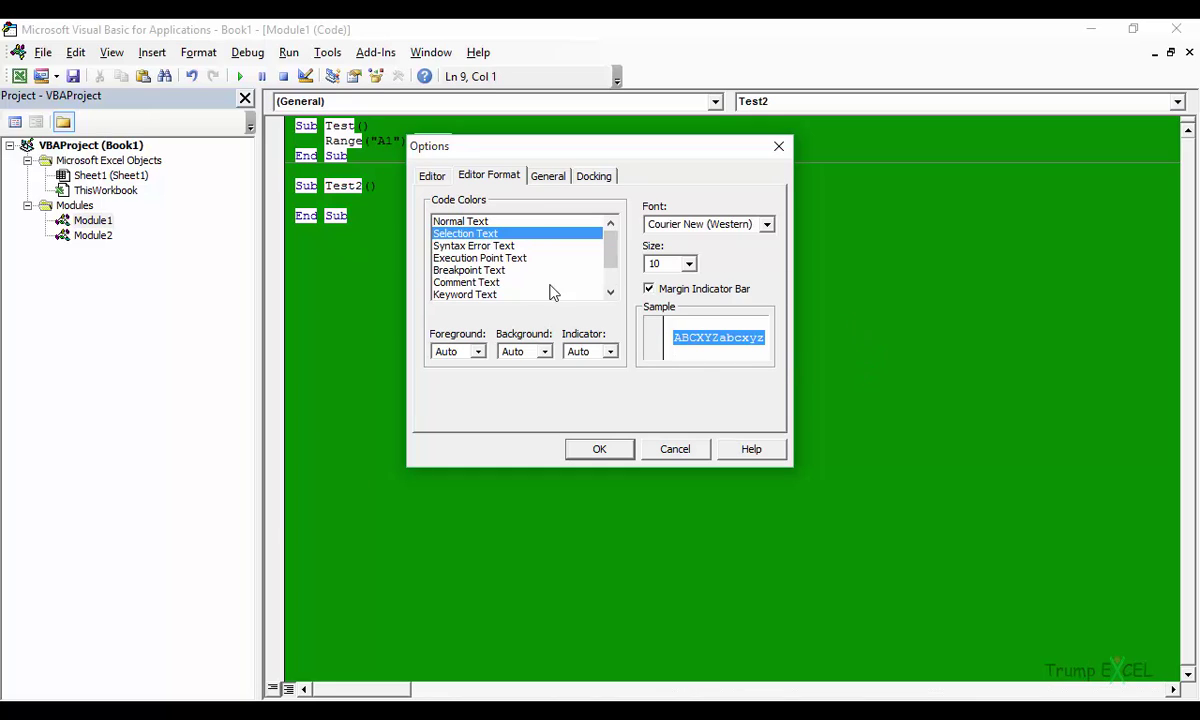
{"action": "left_click", "coordinate": [541, 352]}
{"action": "left_click", "coordinate": [528, 429]}
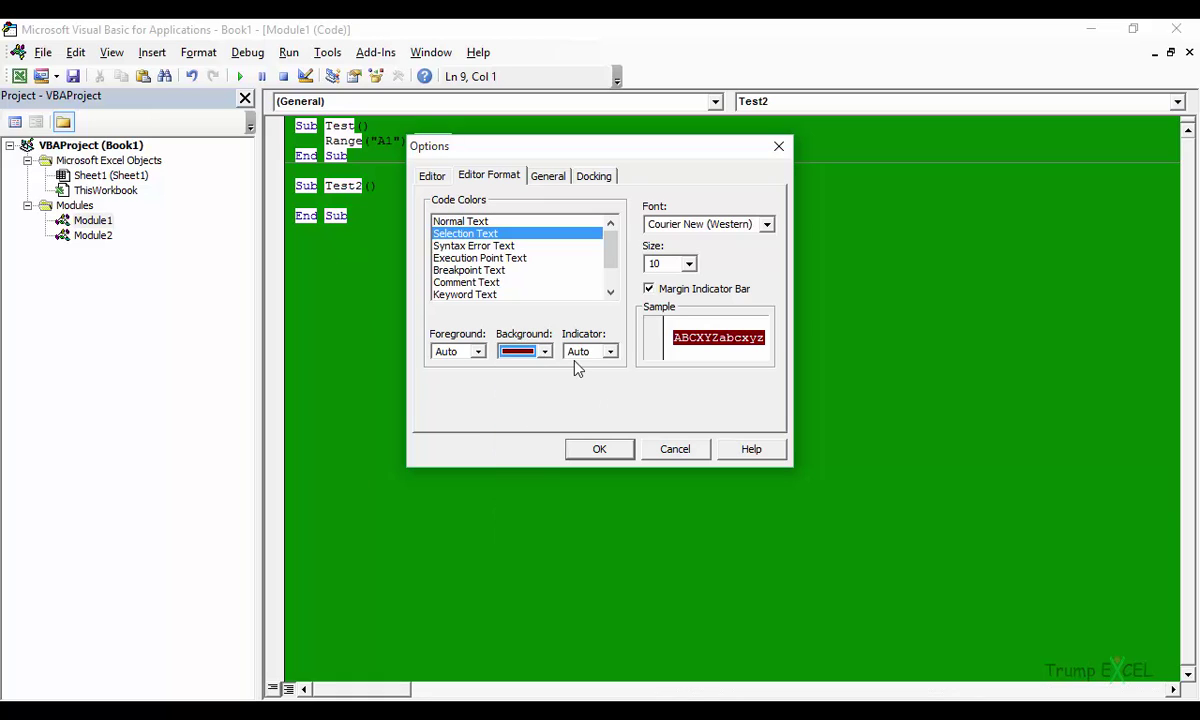
{"action": "left_click", "coordinate": [599, 449]}
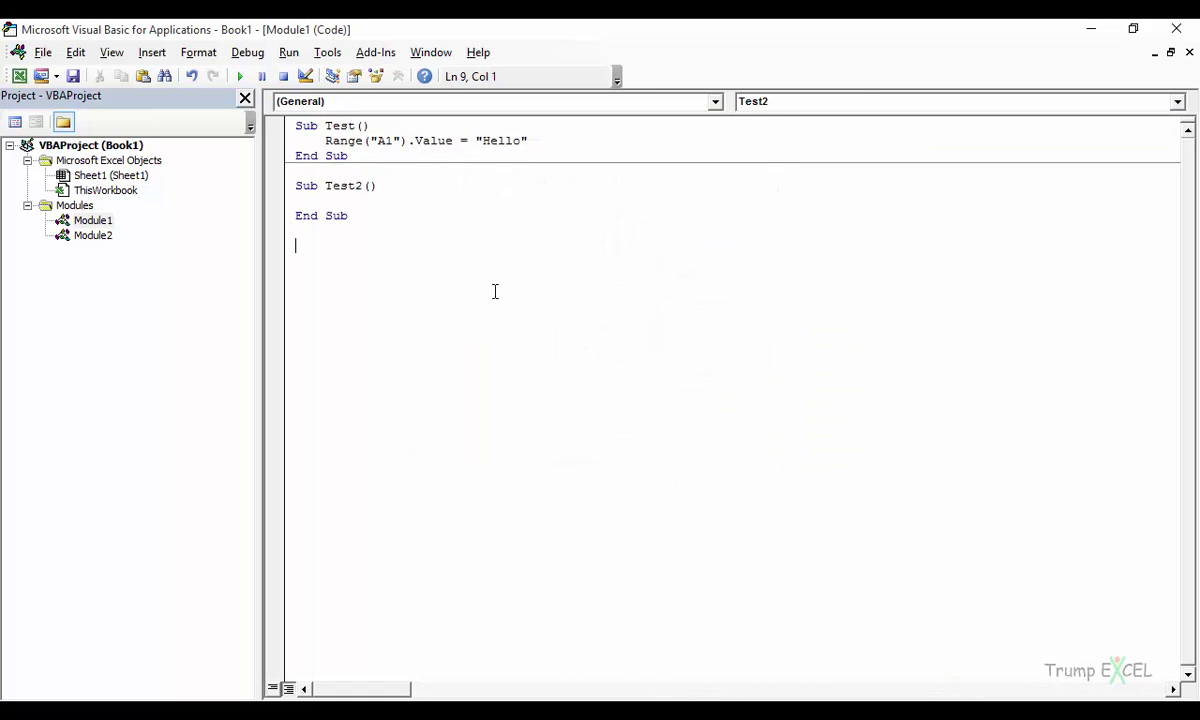
{"action": "left_click", "coordinate": [537, 142]}
{"action": "left_click_drag", "start_coordinate": [537, 142], "coordinate": [324, 141]}
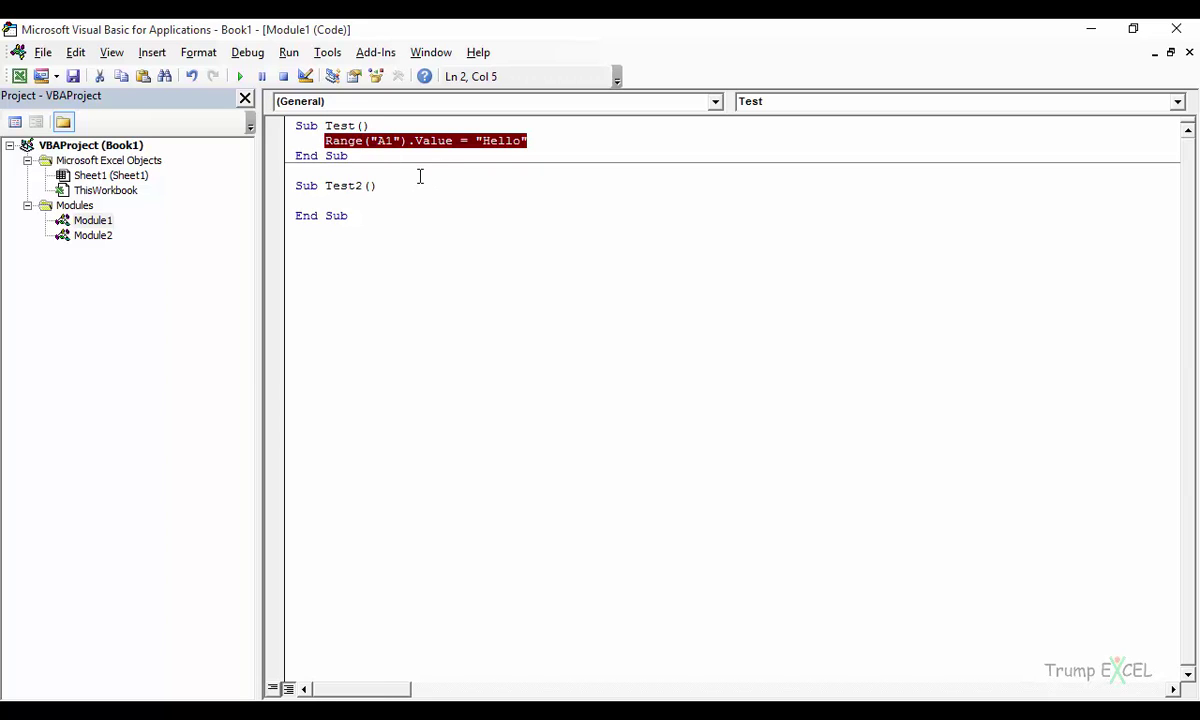
Step: Try to set the Selection Text background back to Auto in the editor format options
{"action": "left_click", "coordinate": [328, 53]}
{"action": "left_click", "coordinate": [370, 143]}
{"action": "left_click_drag", "start_coordinate": [545, 148], "coordinate": [650, 172]}
{"action": "left_click", "coordinate": [586, 205]}
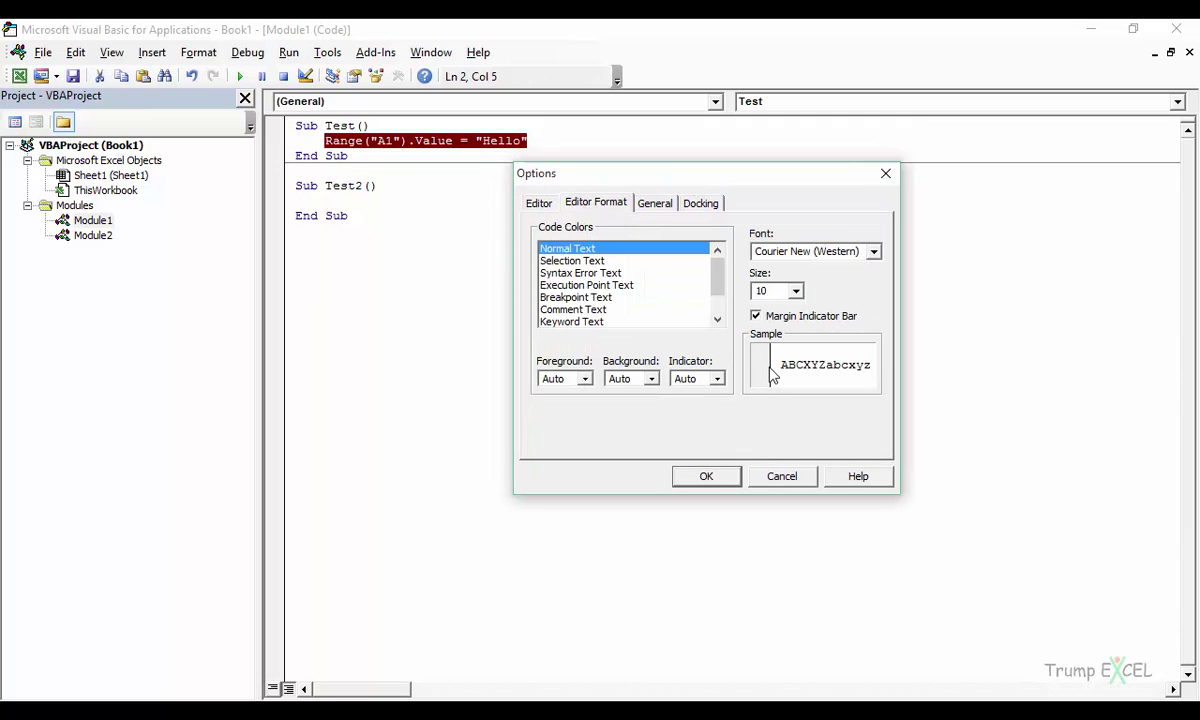
{"action": "left_click", "coordinate": [620, 261]}
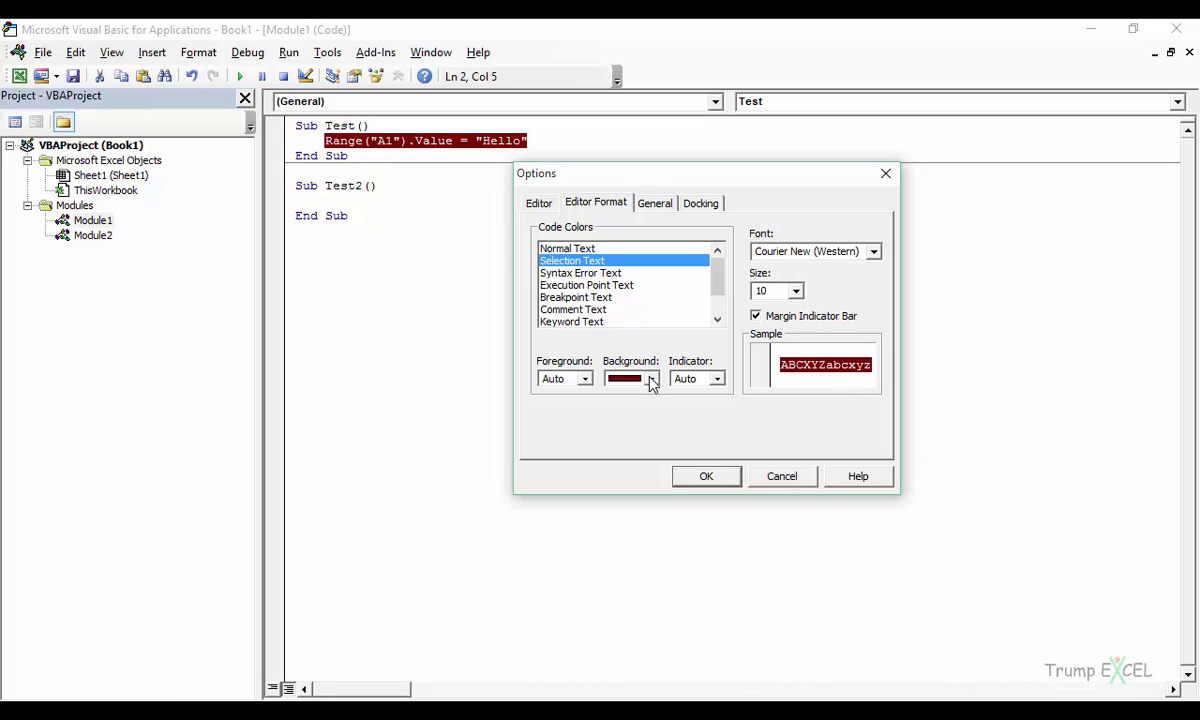
{"action": "left_click", "coordinate": [650, 379]}
{"action": "scroll", "coordinate": [652, 408], "scroll_direction": "up", "scroll_amount": 1}
{"action": "left_click", "coordinate": [632, 395]}
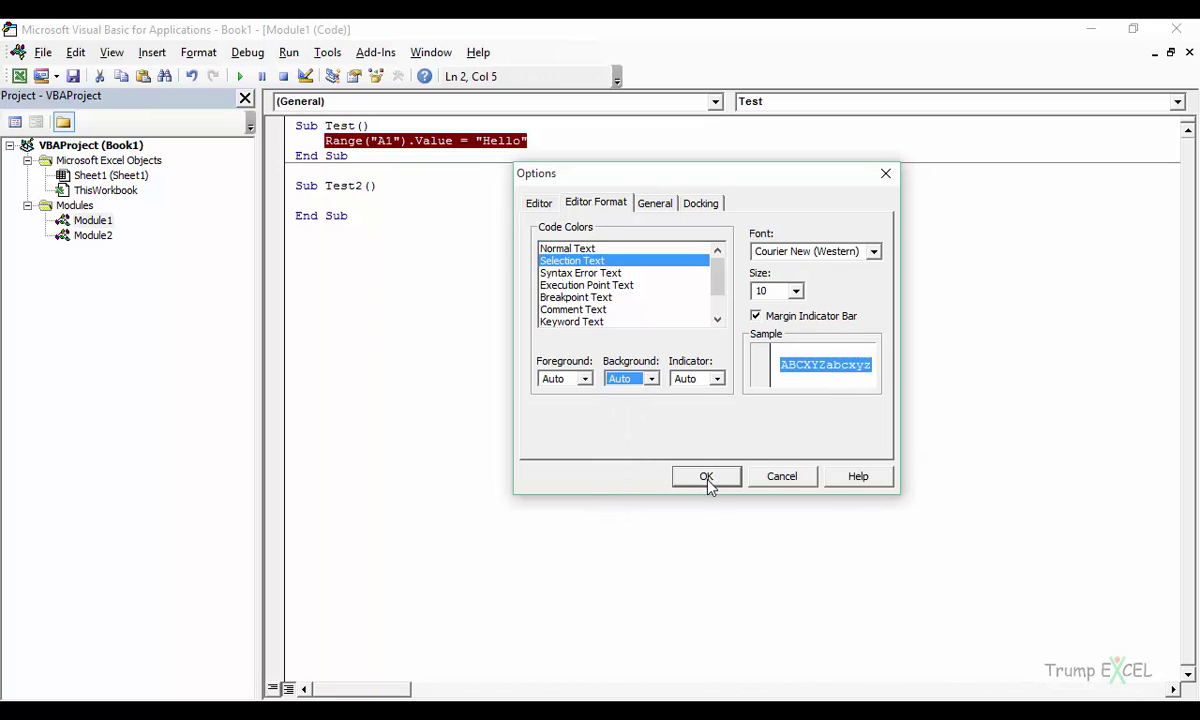
Step: Look through the available editor fonts and close the options without picking another font
{"action": "mouse_move", "coordinate": [715, 268]}
{"action": "left_mouse_down"}
{"action": "mouse_move", "coordinate": [715, 313]}
{"action": "mouse_move", "coordinate": [718, 268]}
{"action": "left_mouse_up"}
{"action": "left_click", "coordinate": [874, 251]}
{"action": "scroll", "coordinate": [875, 286], "scroll_direction": "up", "scroll_amount": 3}
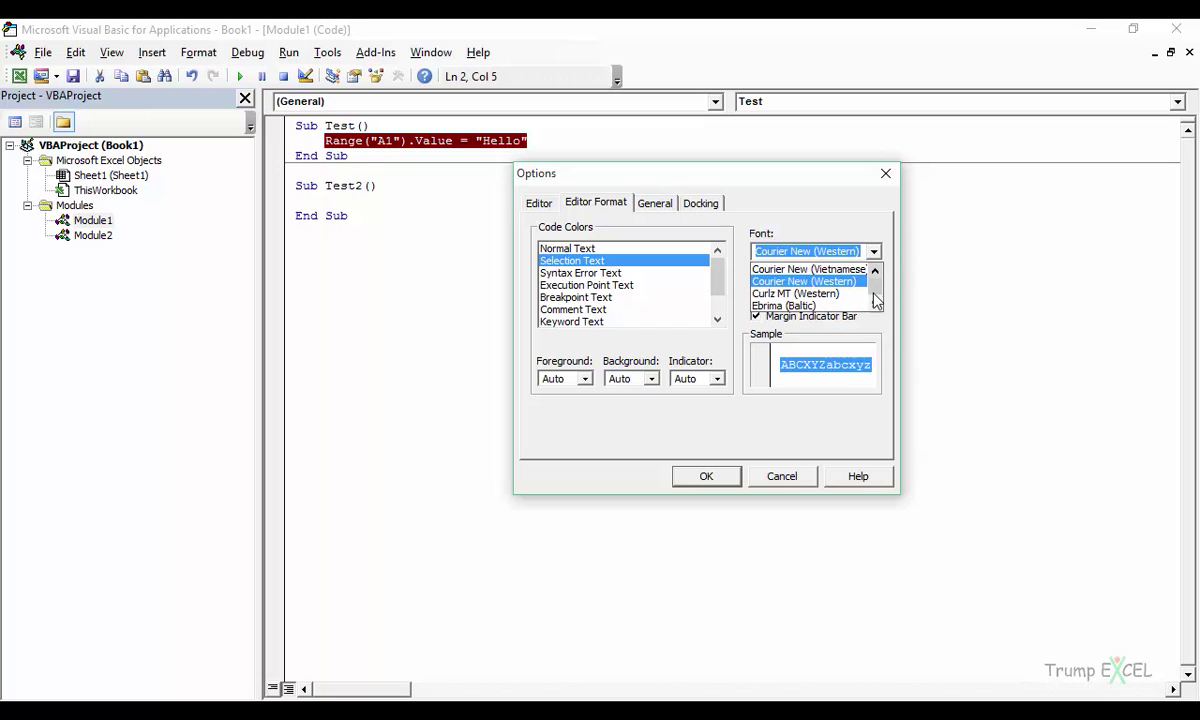
{"action": "key", "text": "Escape"}
{"action": "key", "text": "Return"}
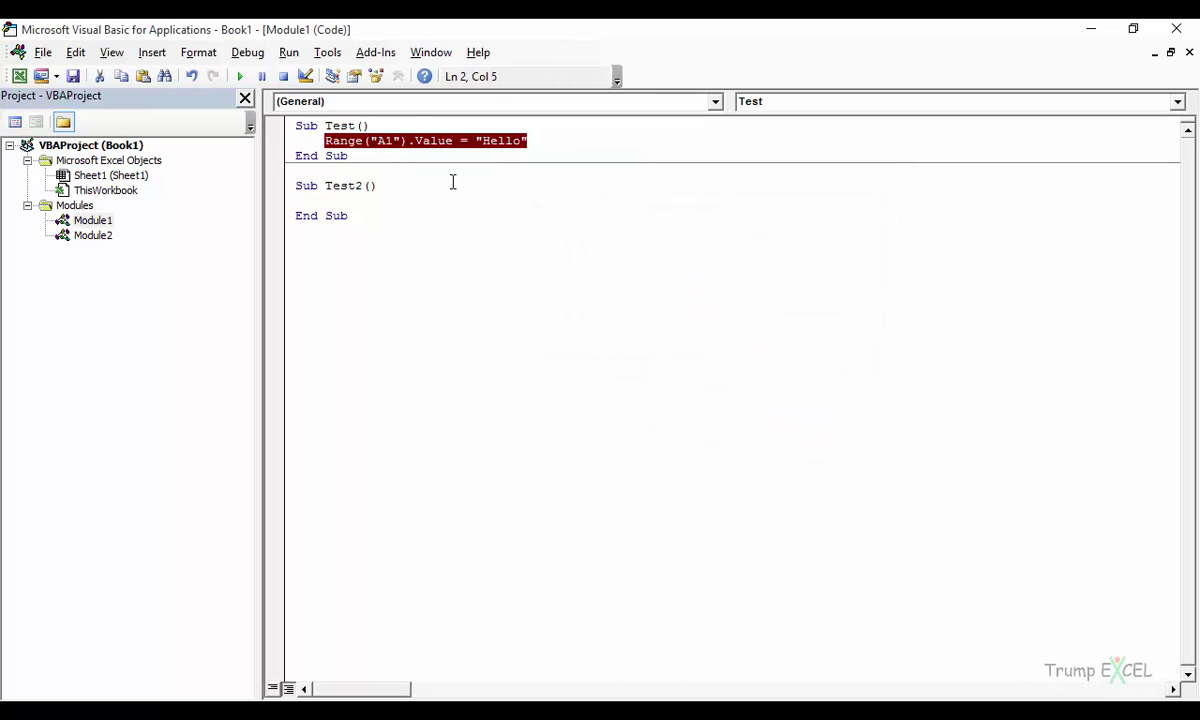
Step: Reopen the editor format options and check the available font sizes, leaving the size at 10
{"action": "left_click", "coordinate": [327, 52]}
{"action": "left_click", "coordinate": [345, 139]}
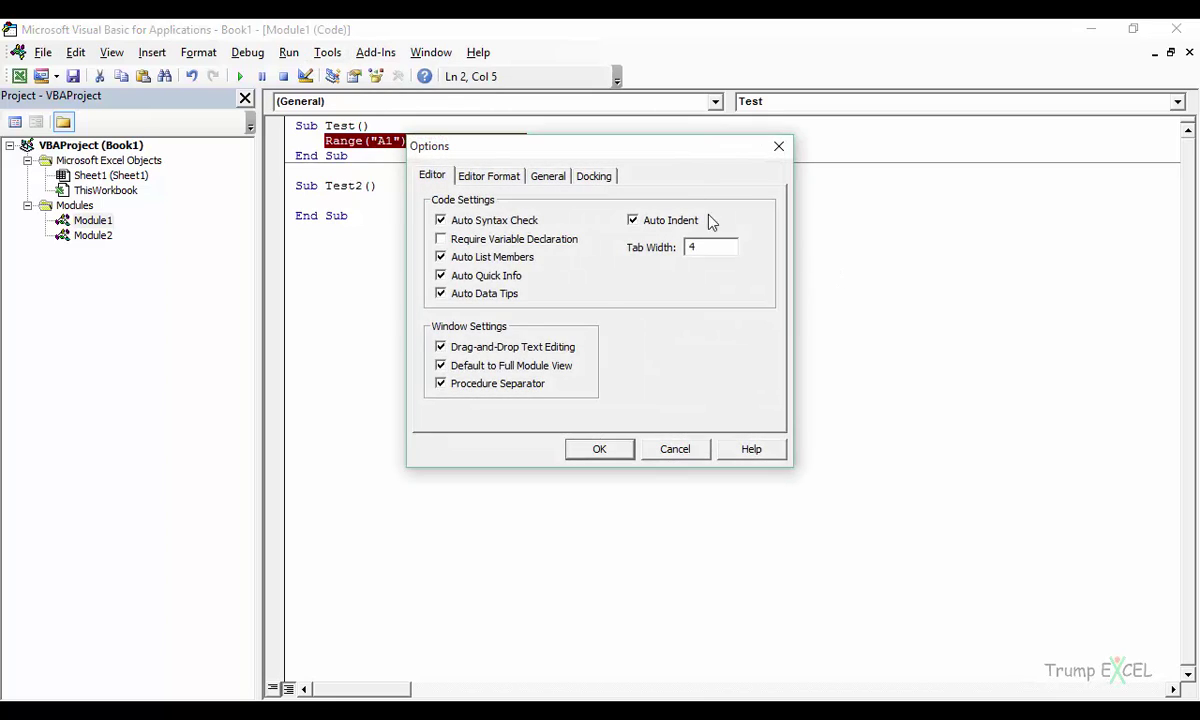
{"action": "left_click", "coordinate": [505, 177]}
{"action": "left_click_drag", "start_coordinate": [643, 150], "coordinate": [800, 194]}
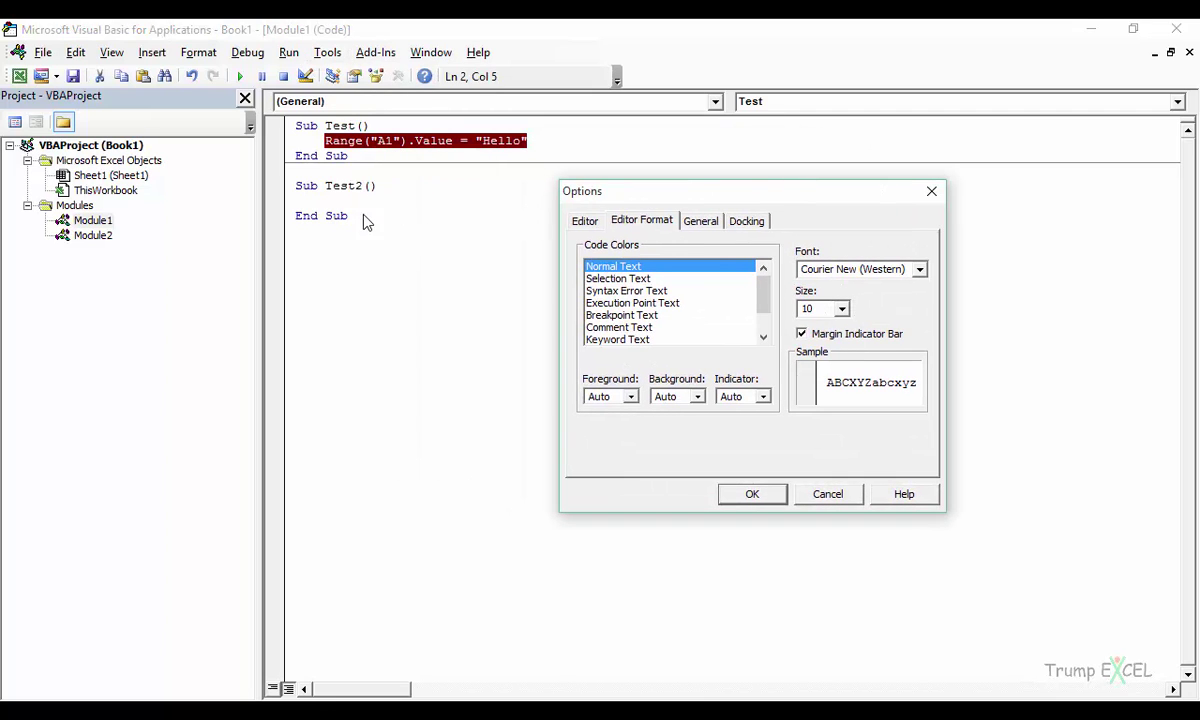
{"action": "left_click", "coordinate": [843, 309]}
{"action": "left_click", "coordinate": [843, 309]}
Step: Review the General options, such as Form Grid Settings and Error Trapping, and the list of dockable windows
{"action": "left_click", "coordinate": [703, 223]}
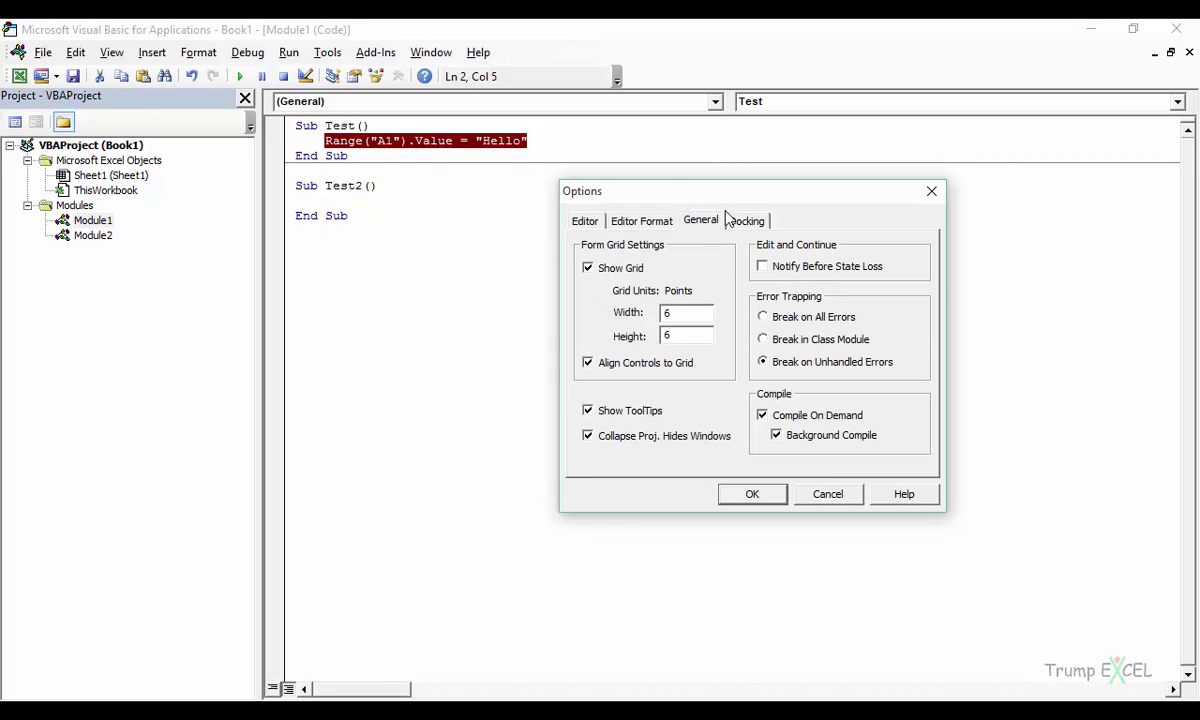
{"action": "left_click_drag", "start_coordinate": [729, 200], "coordinate": [777, 191]}
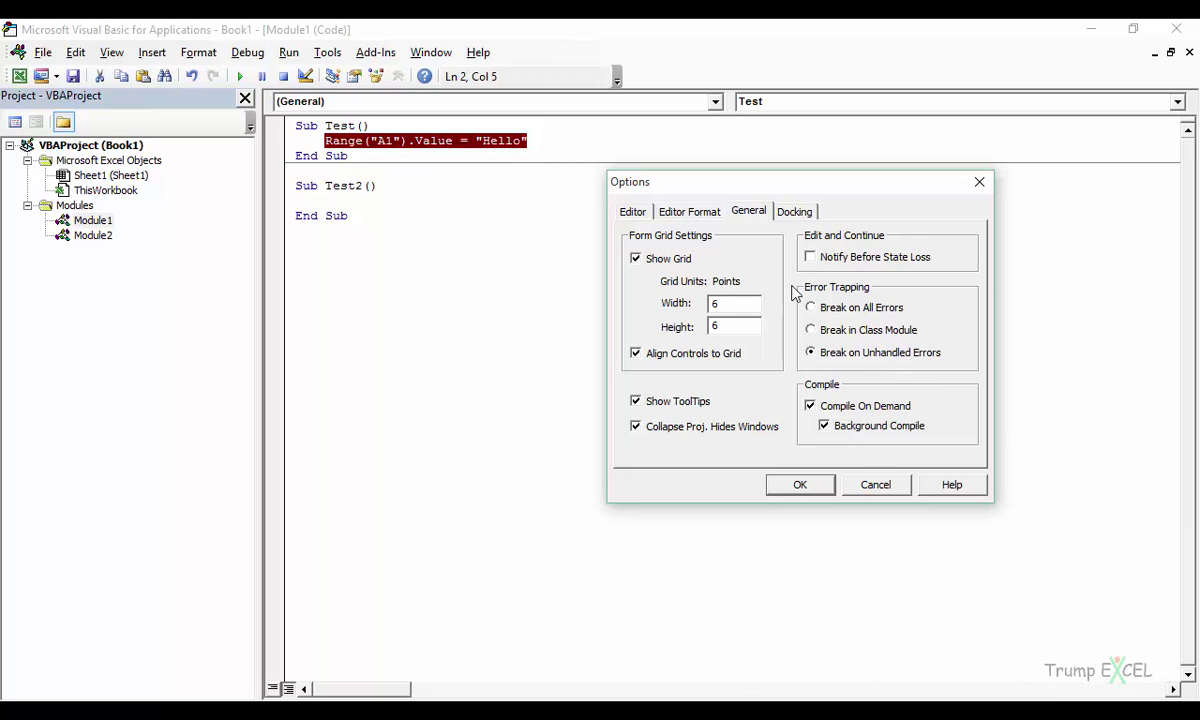
{"action": "left_click", "coordinate": [794, 211]}
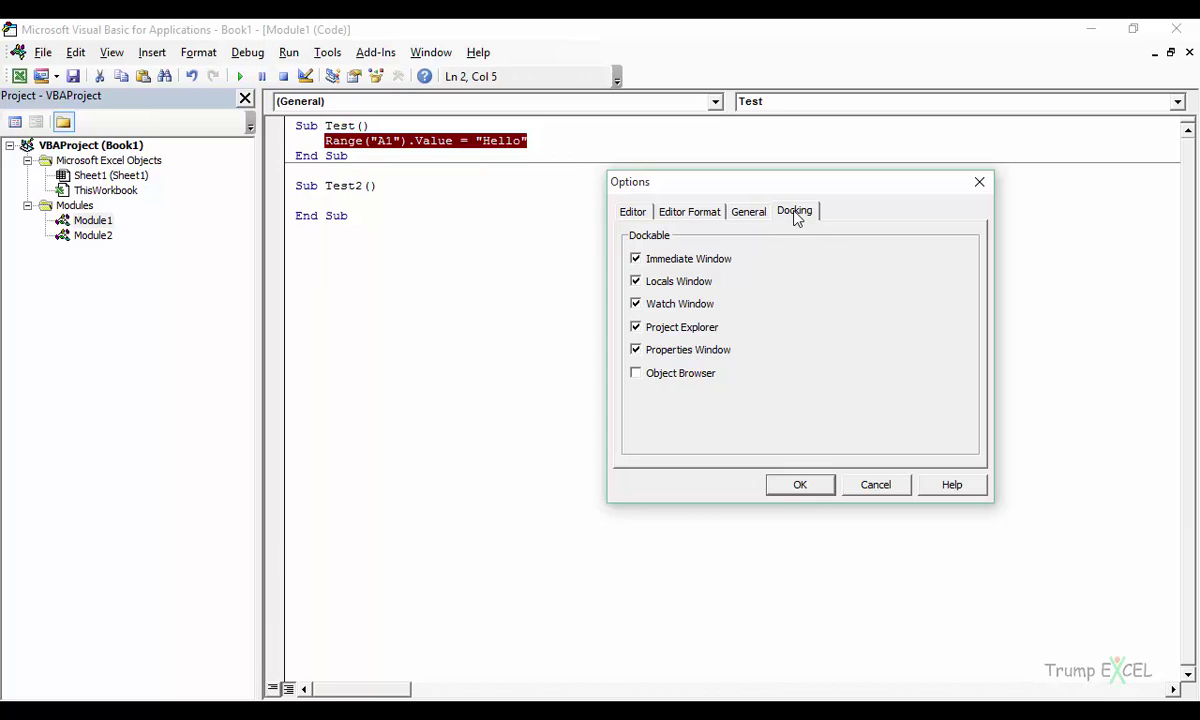
{"action": "left_click", "coordinate": [636, 349]}
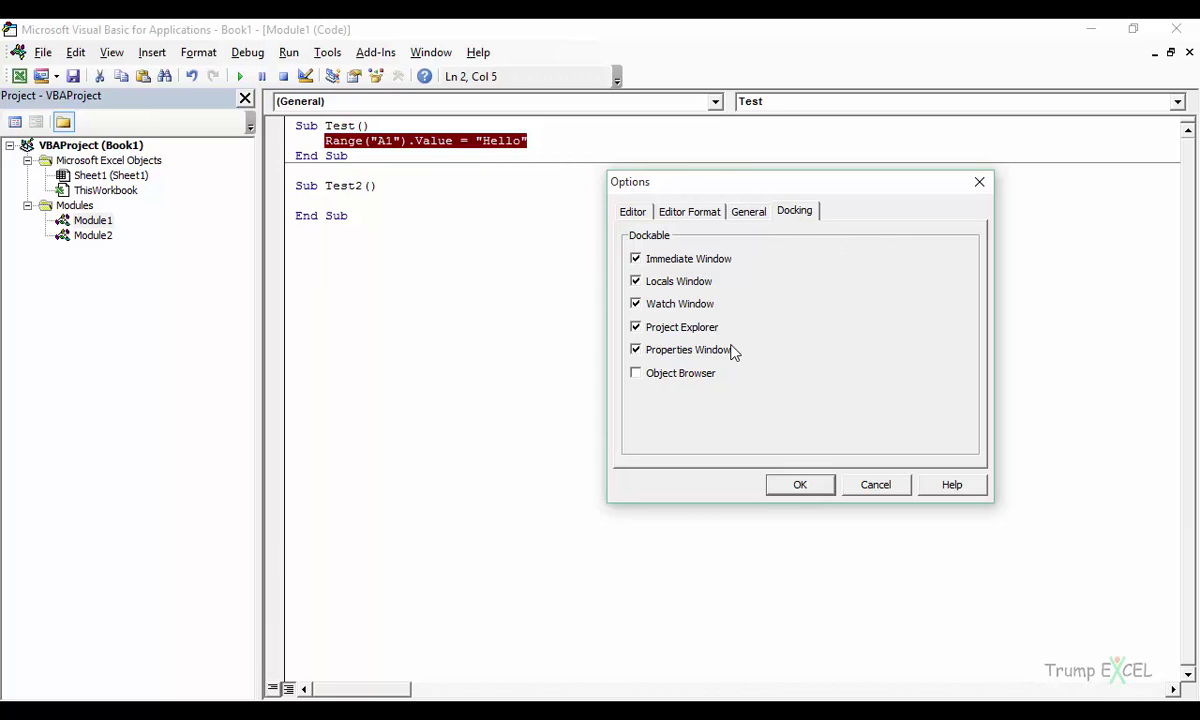